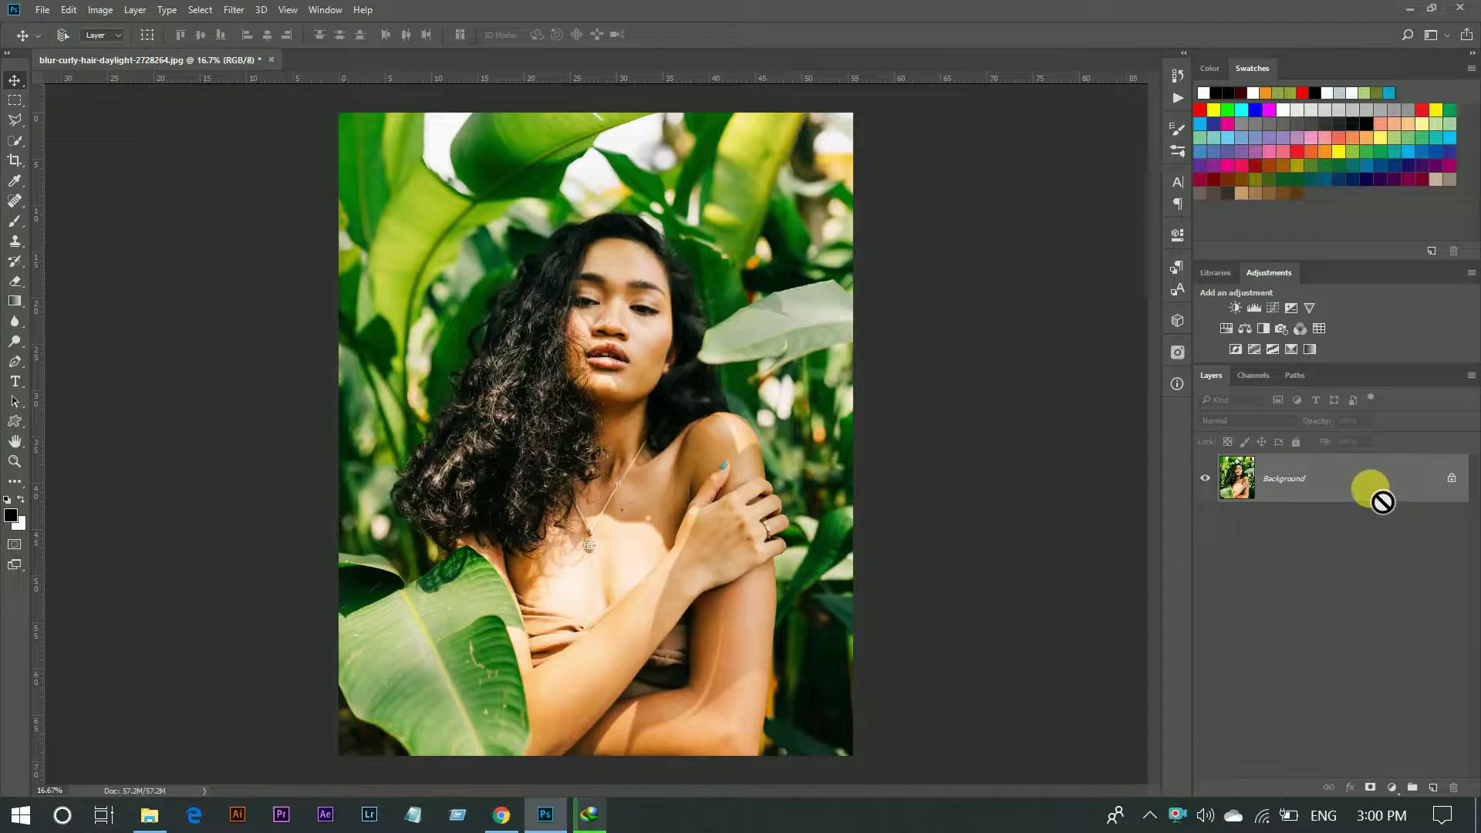
Duplicate the portrait onto Layer 1 and convert Layer 1 to a smart object
key("ctrl+j")
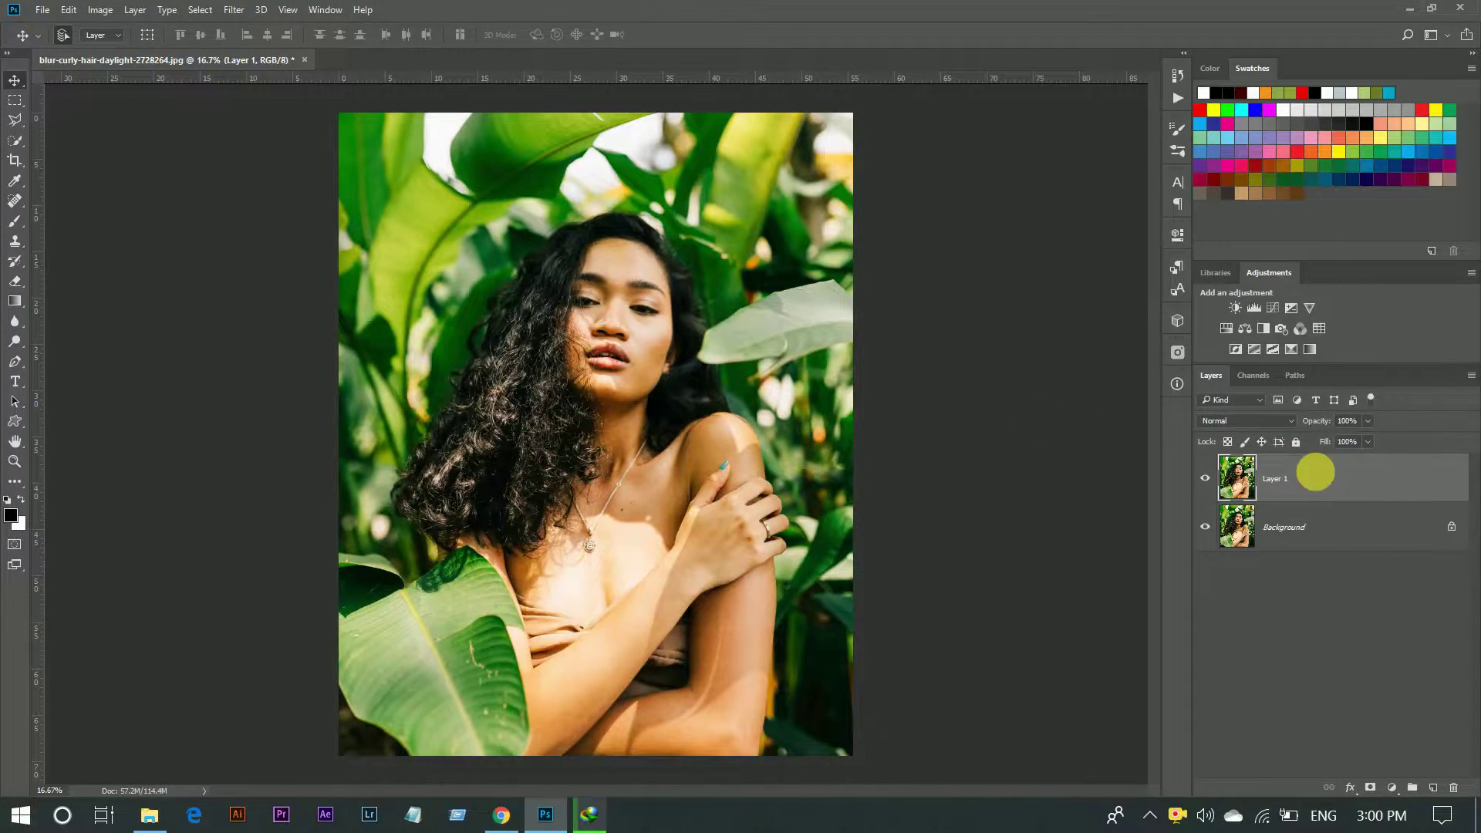
right_click(1316, 472)
left_click(961, 395)
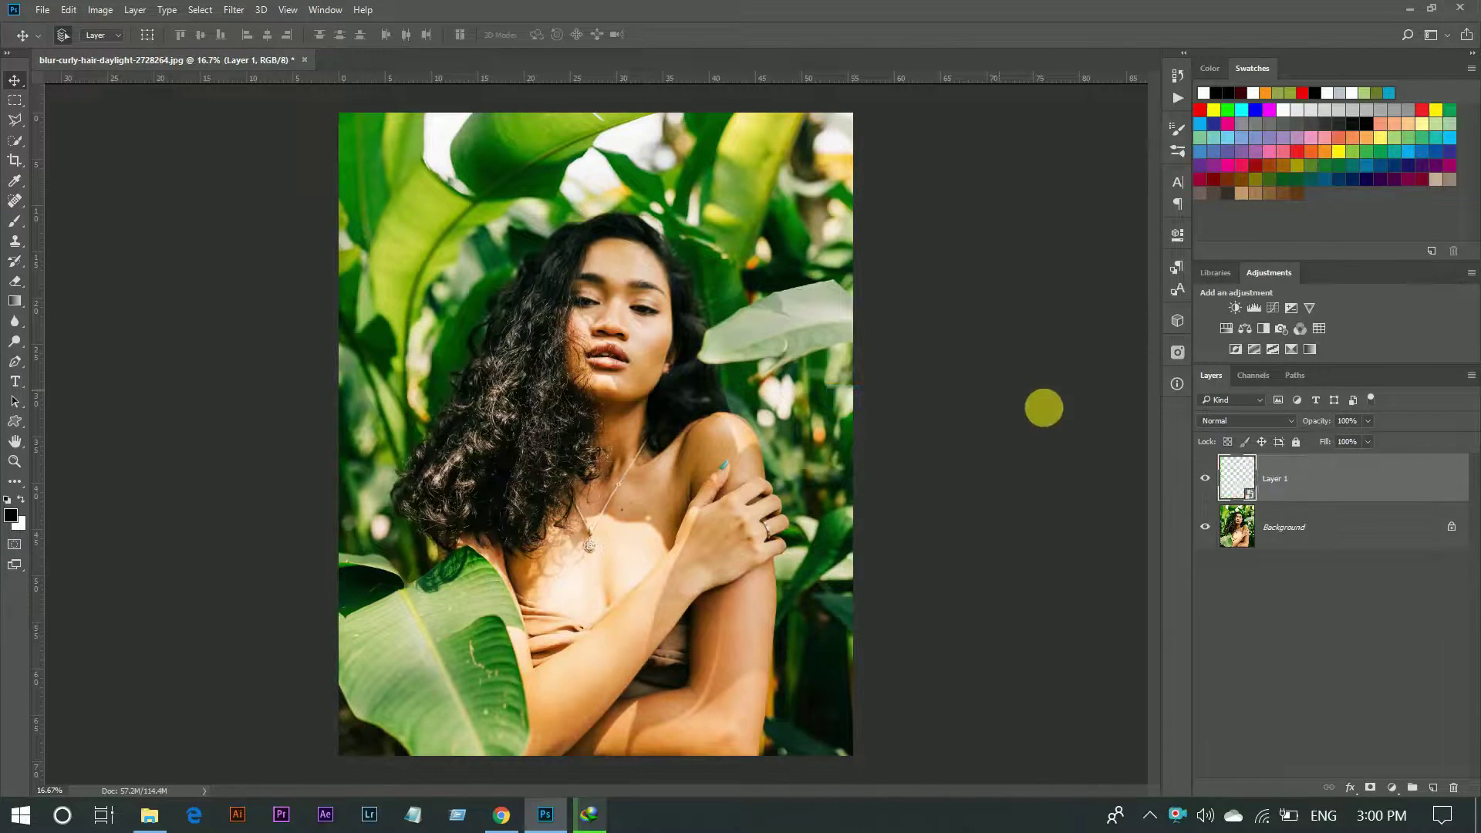
left_click(234, 9)
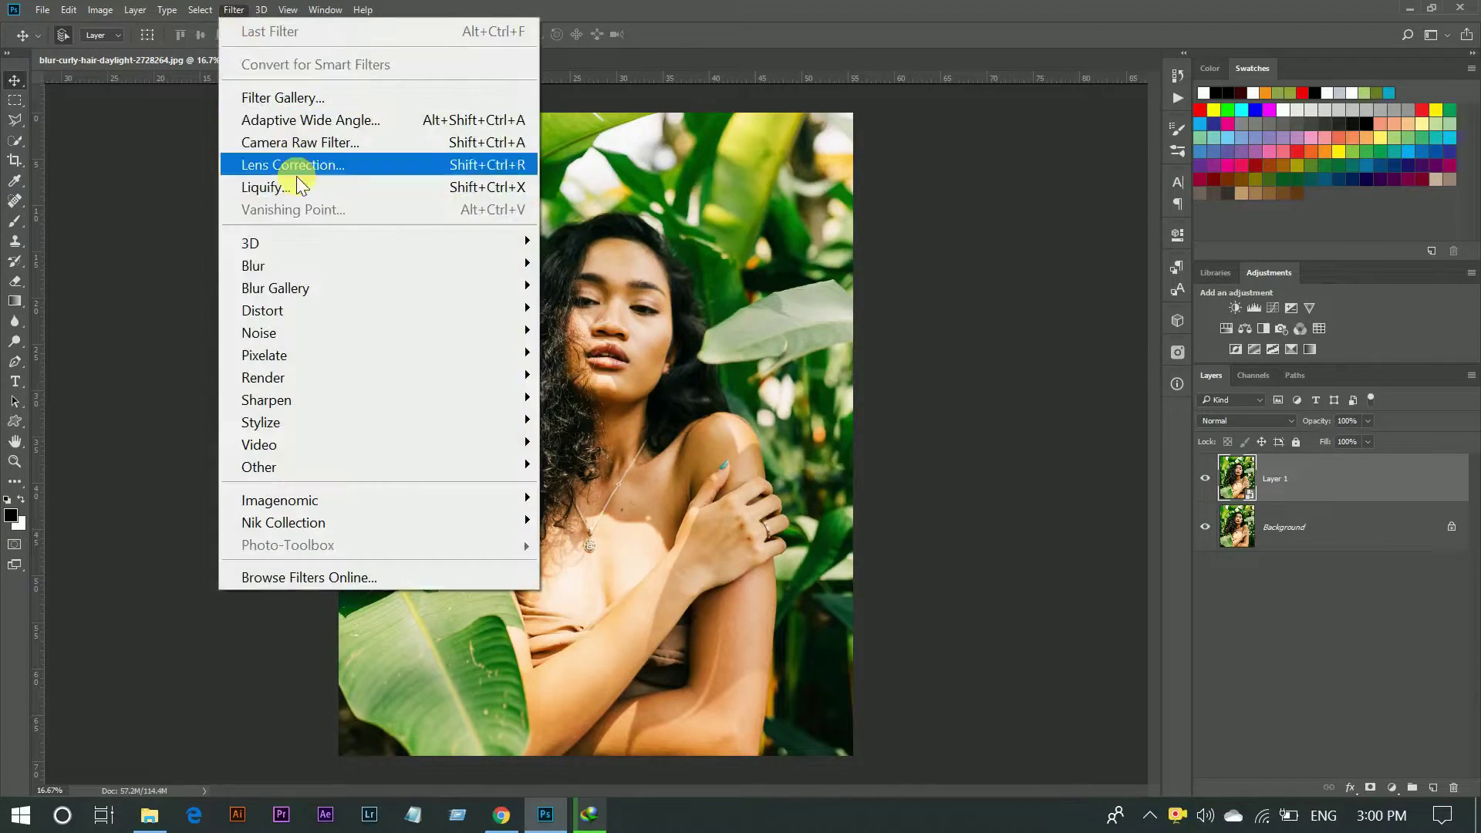
Apply Camera Raw to Layer 1 and set Contrast +21, Highlights -79, Whites +14
left_click(313, 142)
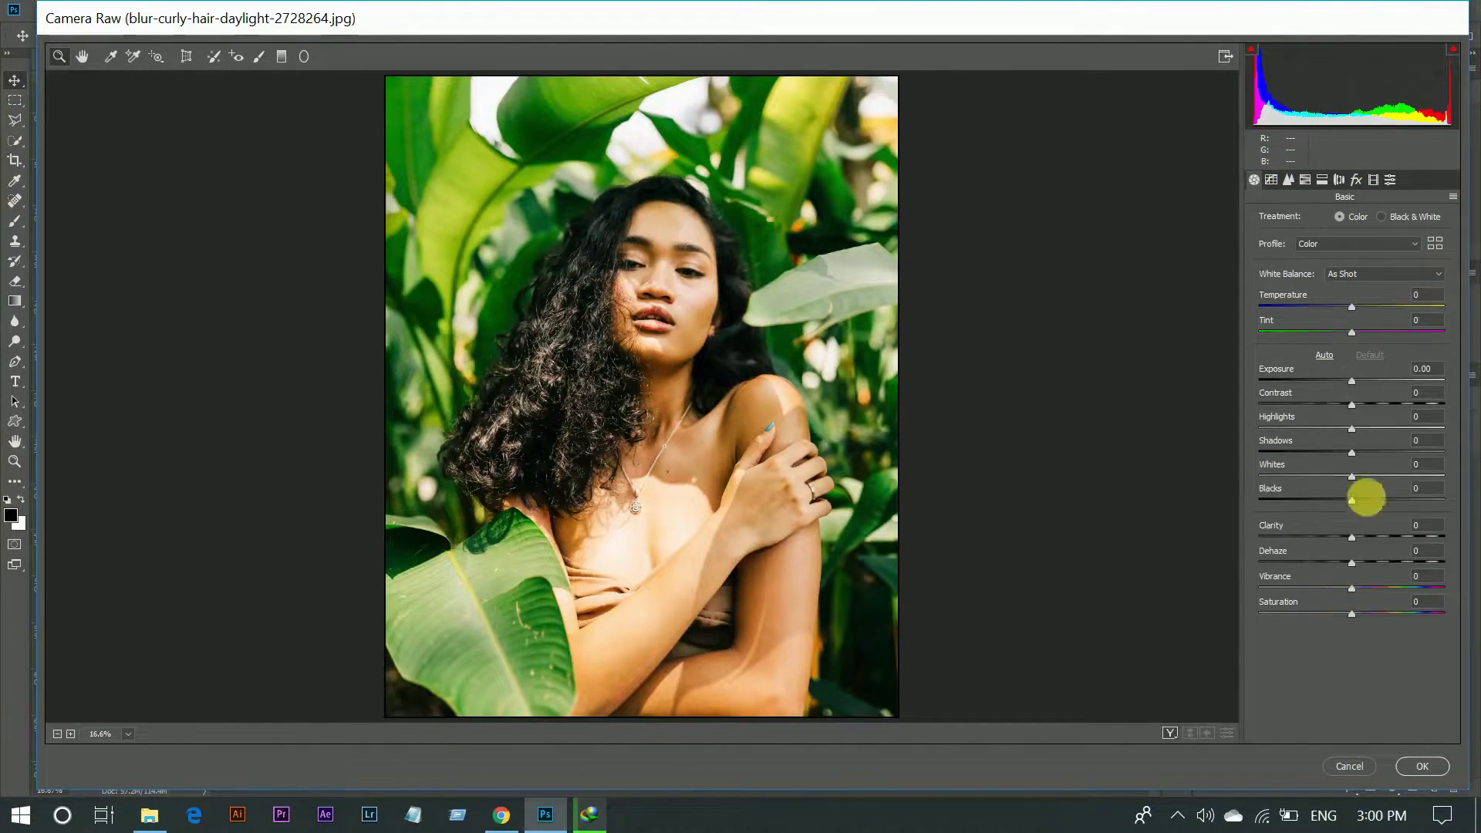
left_click_drag(1355, 401, 1371, 401)
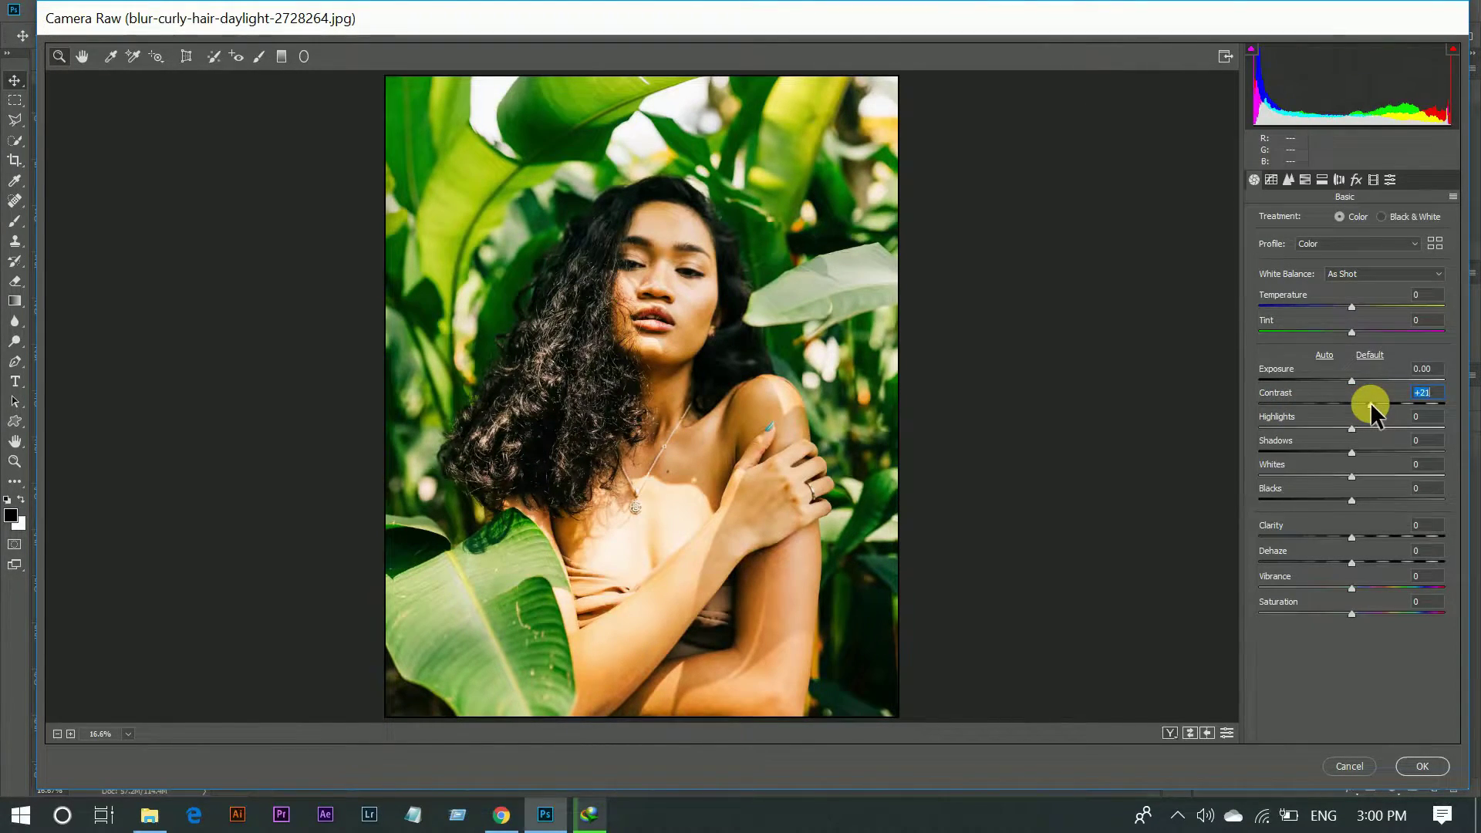
left_click(1293, 428)
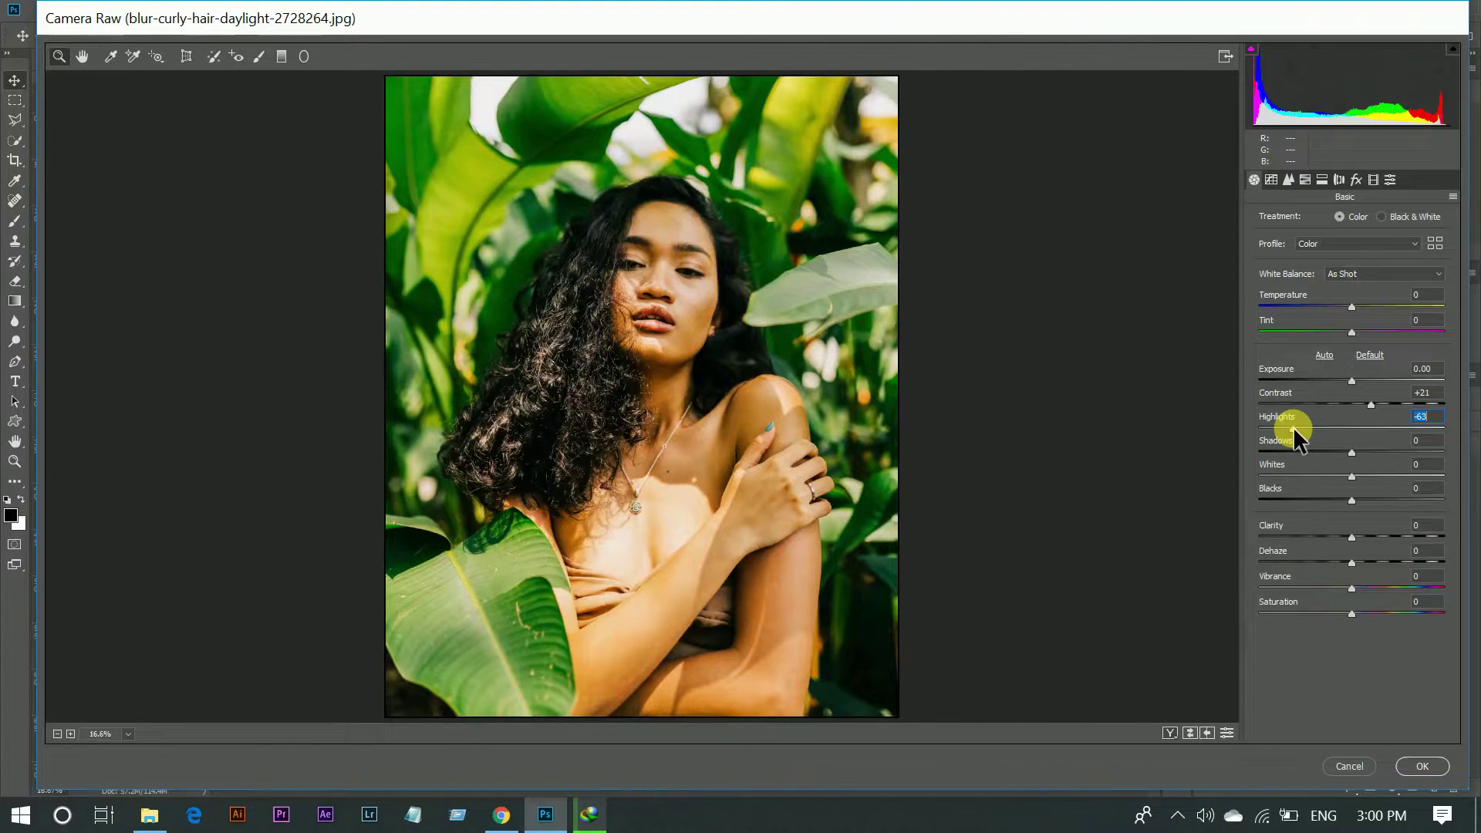
left_click_drag(1293, 427, 1278, 429)
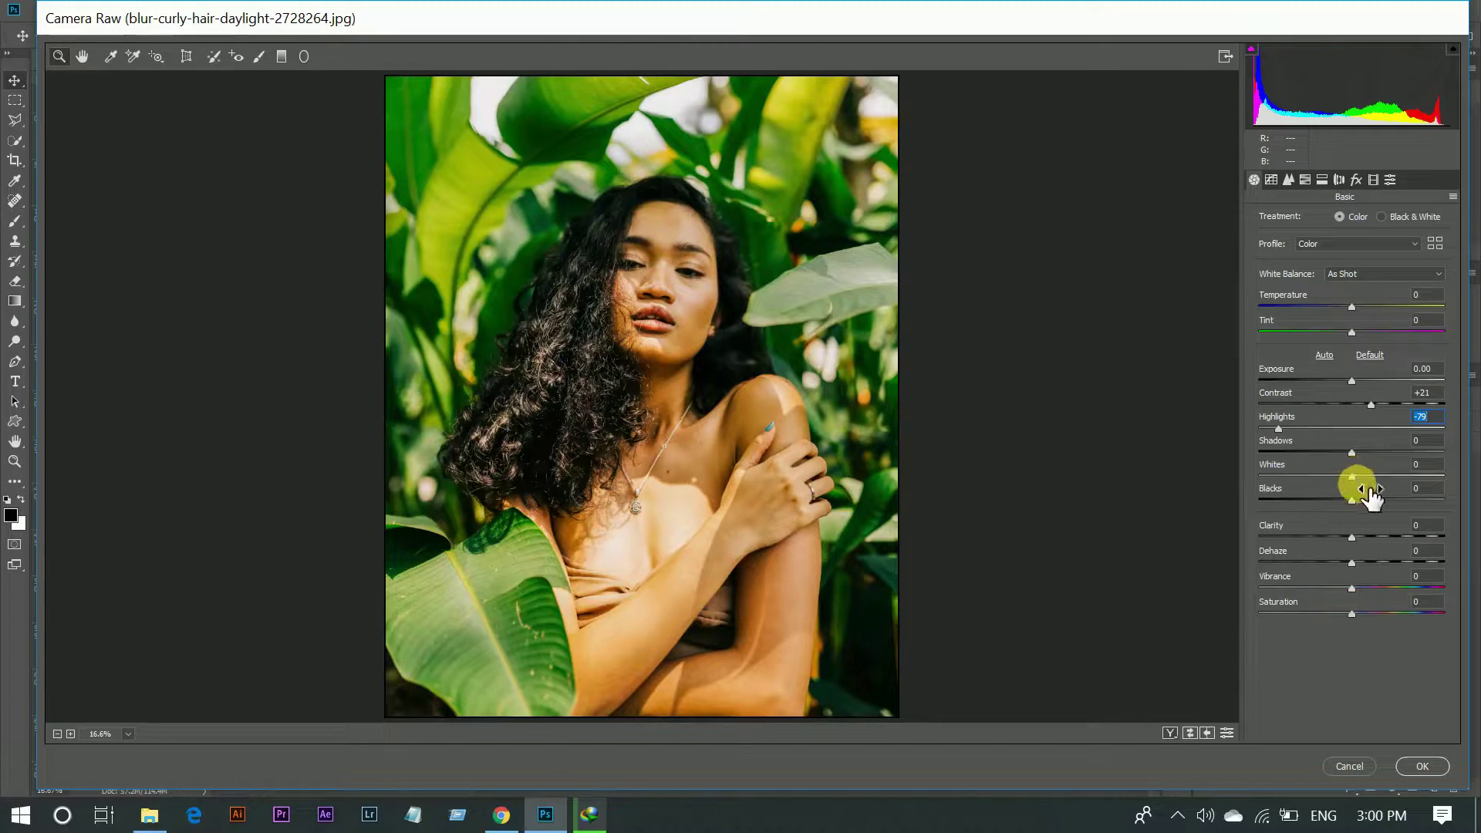
mouse_move(1352, 476)
left_mouse_down()
mouse_move(1396, 474)
mouse_move(1364, 474)
left_mouse_up()
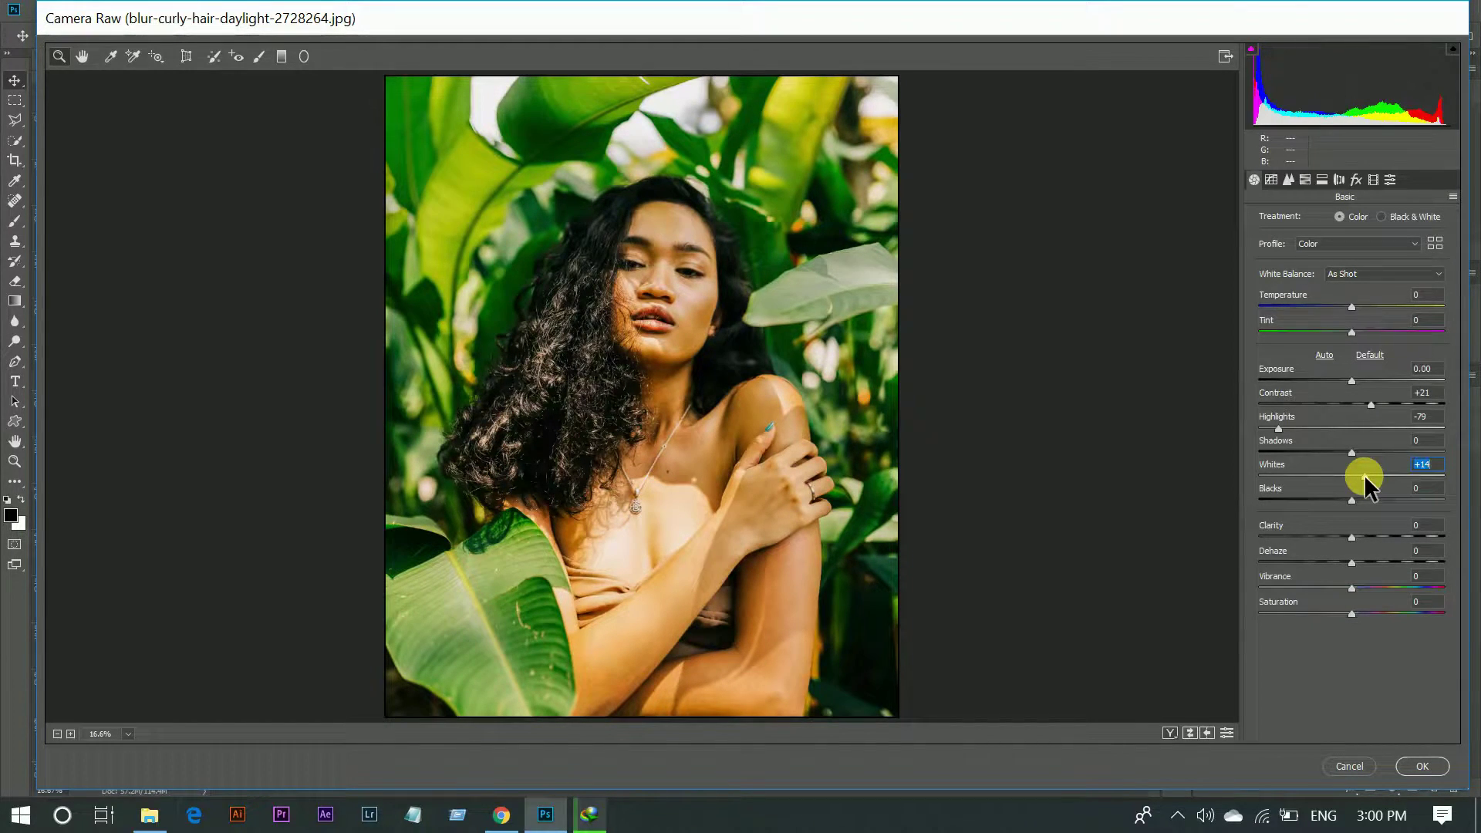
Set Blacks -35, Dehaze +30 and Vibrance -9, then compare in Before/After view
left_click(1312, 497)
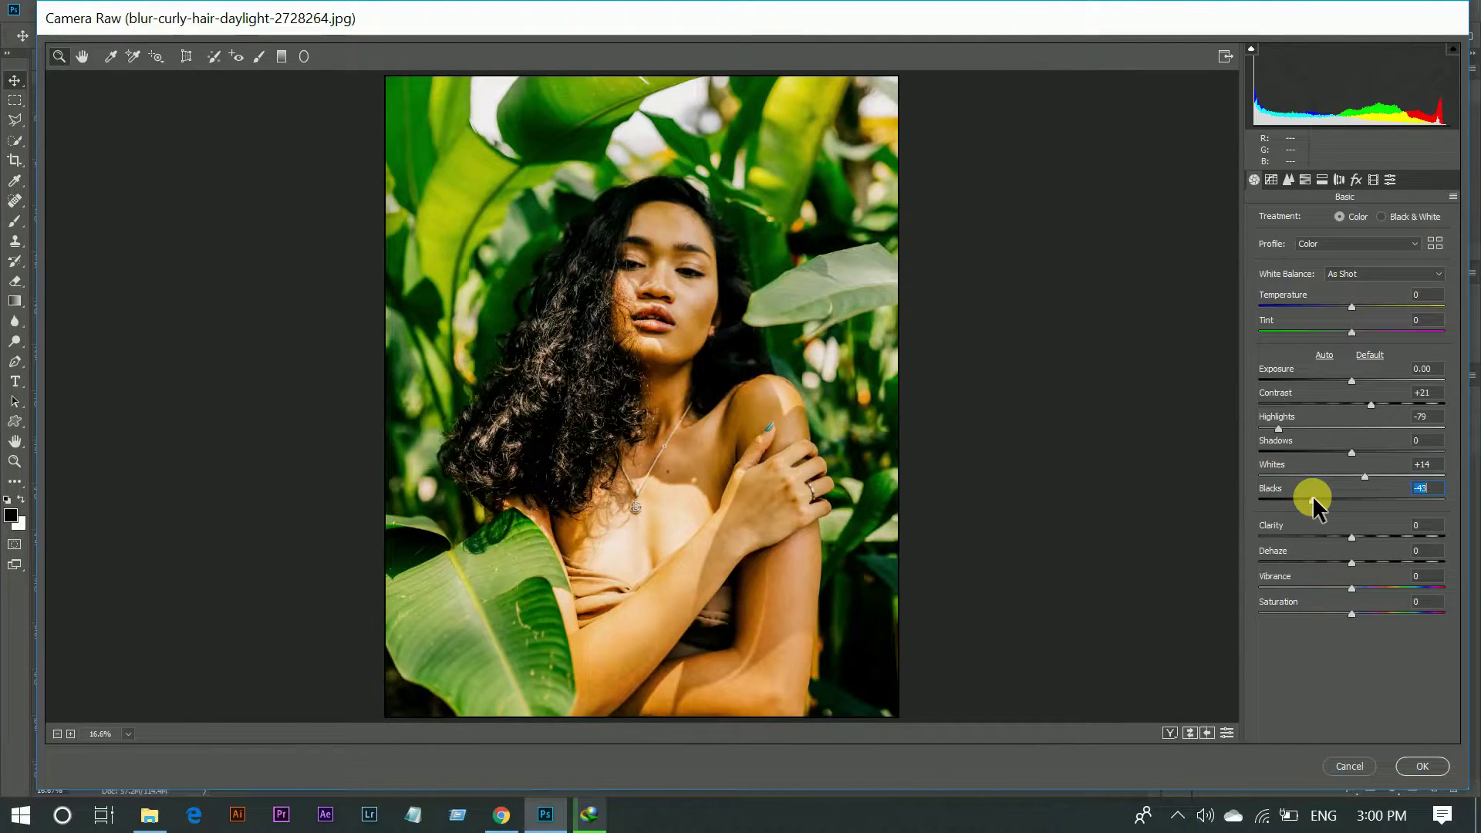
left_click_drag(1312, 498, 1321, 500)
left_click(1377, 562)
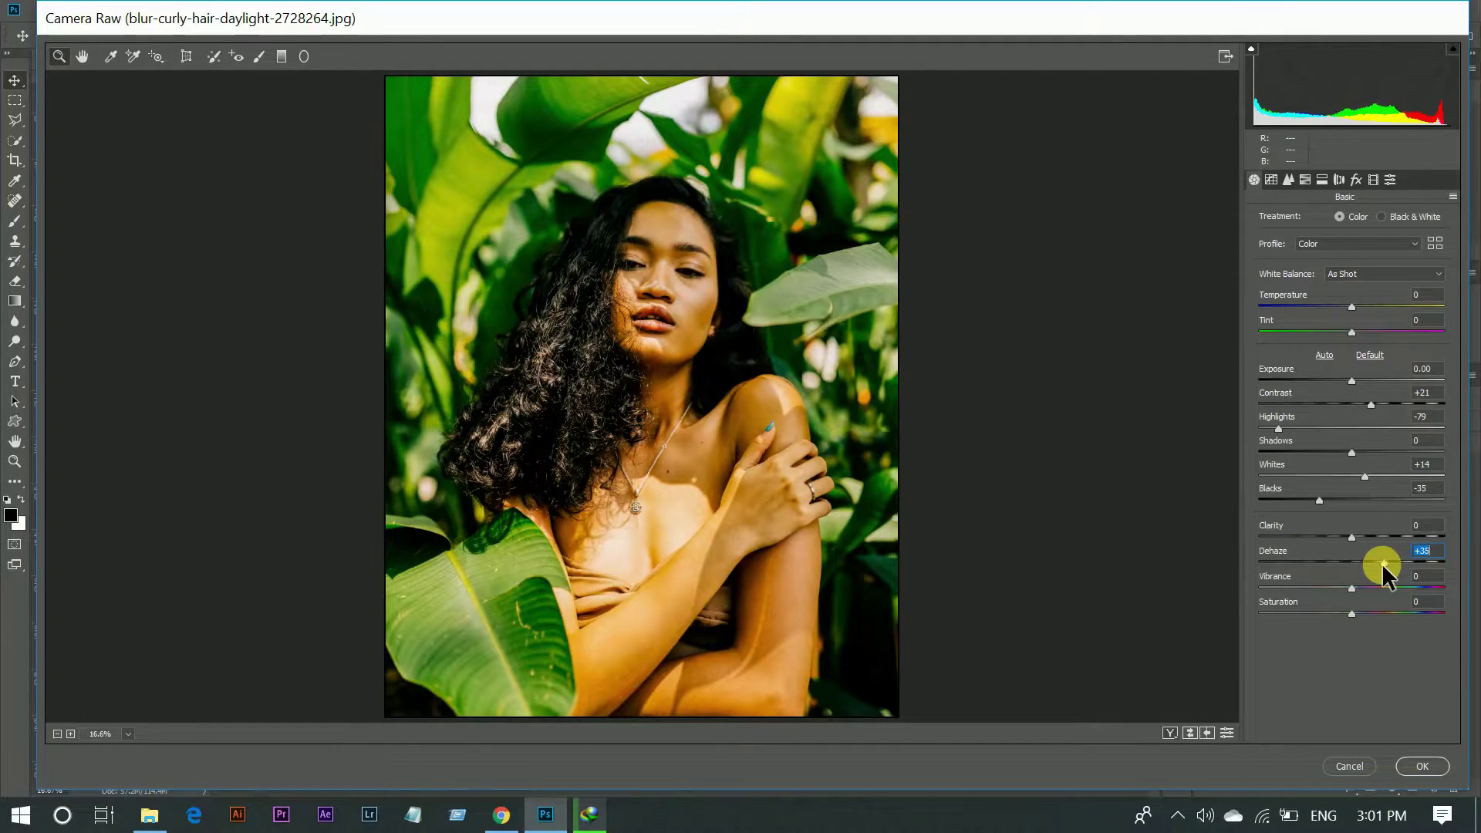
left_click(1336, 587)
left_click_drag(1339, 591, 1343, 588)
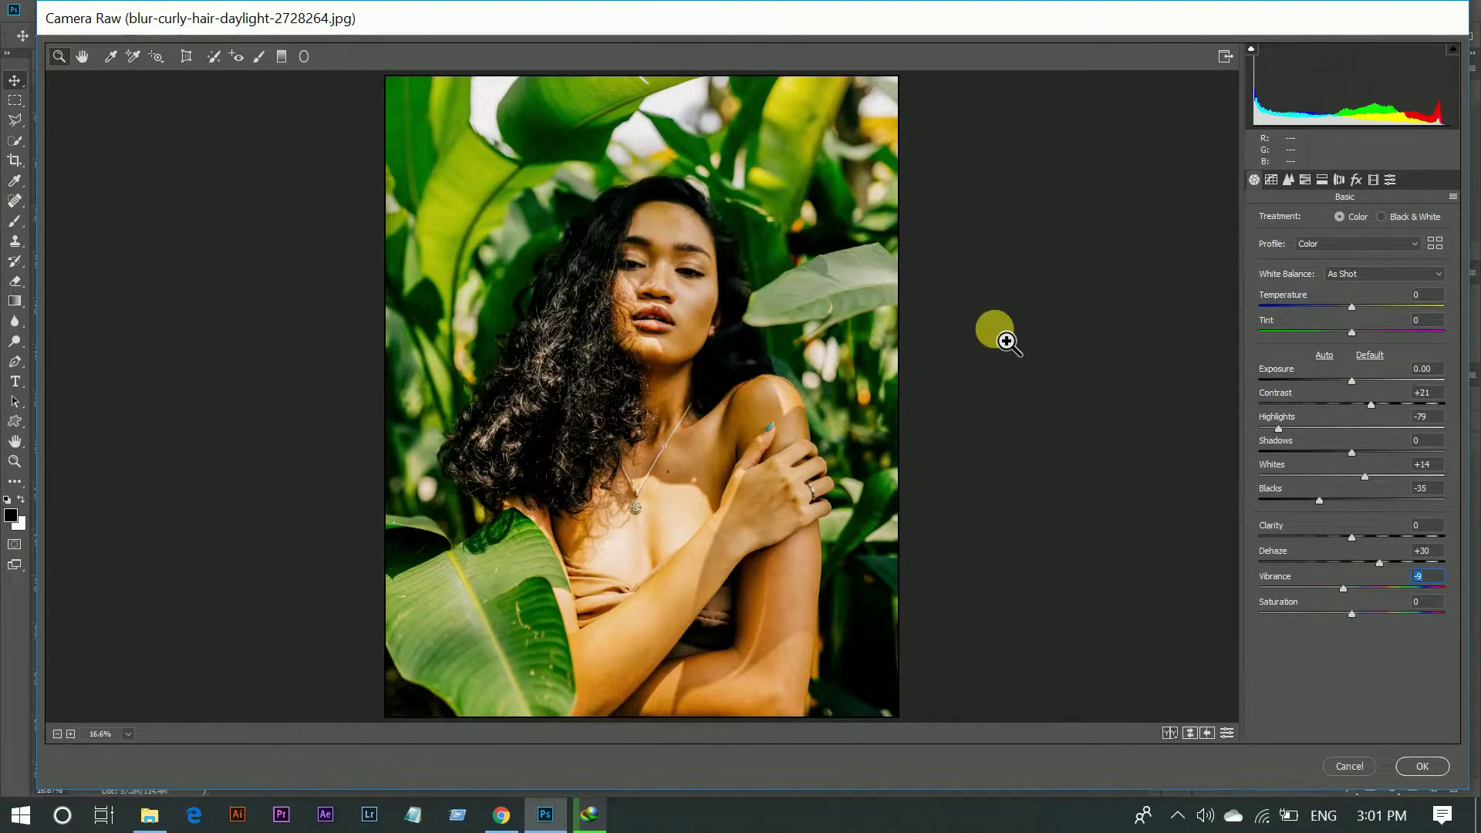
key("q")
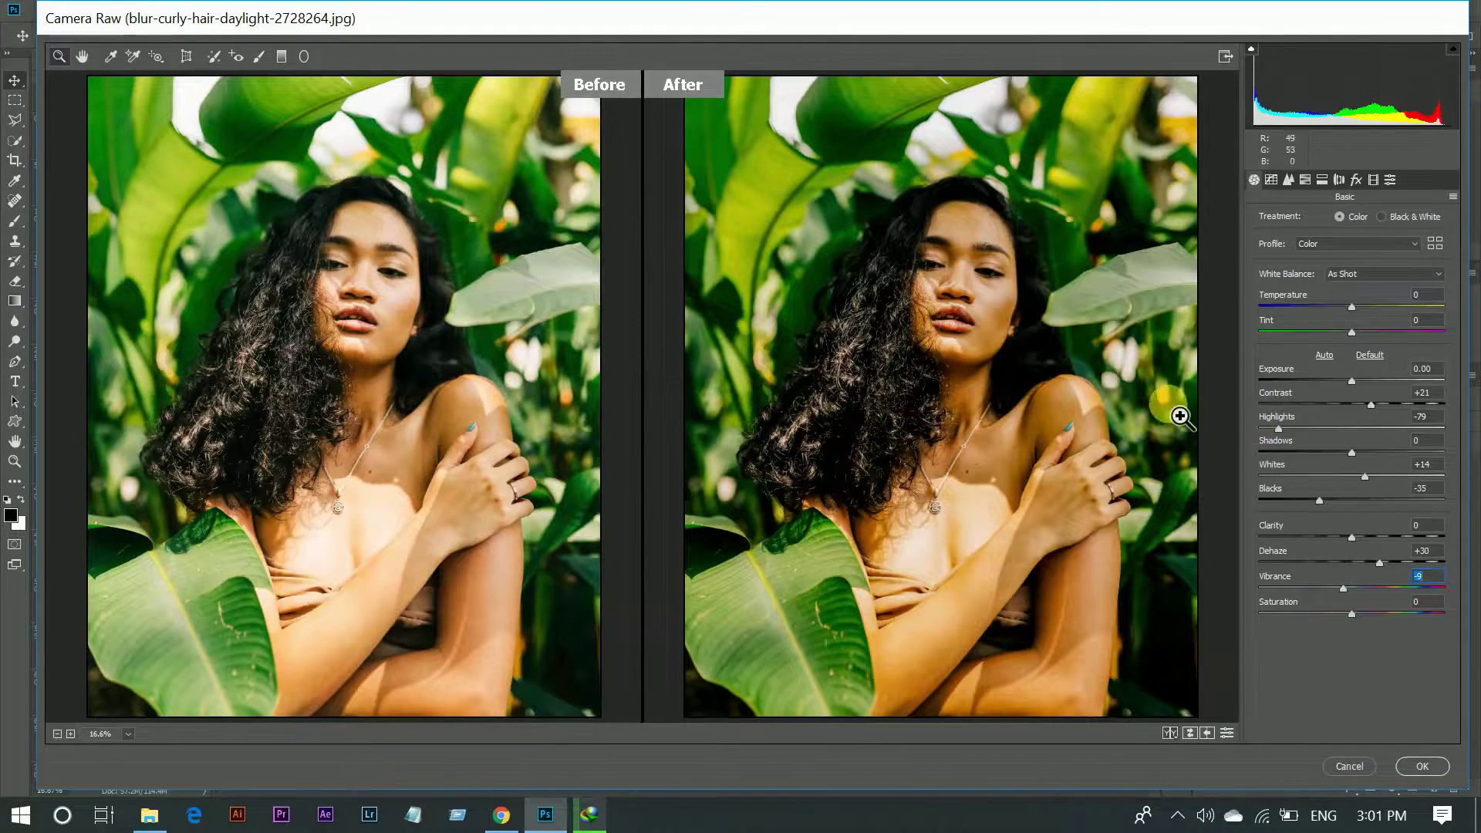
Set HSL saturation to Reds +30, Oranges -32, Yellows -83, Greens -43, Blues -55
left_click(1306, 182)
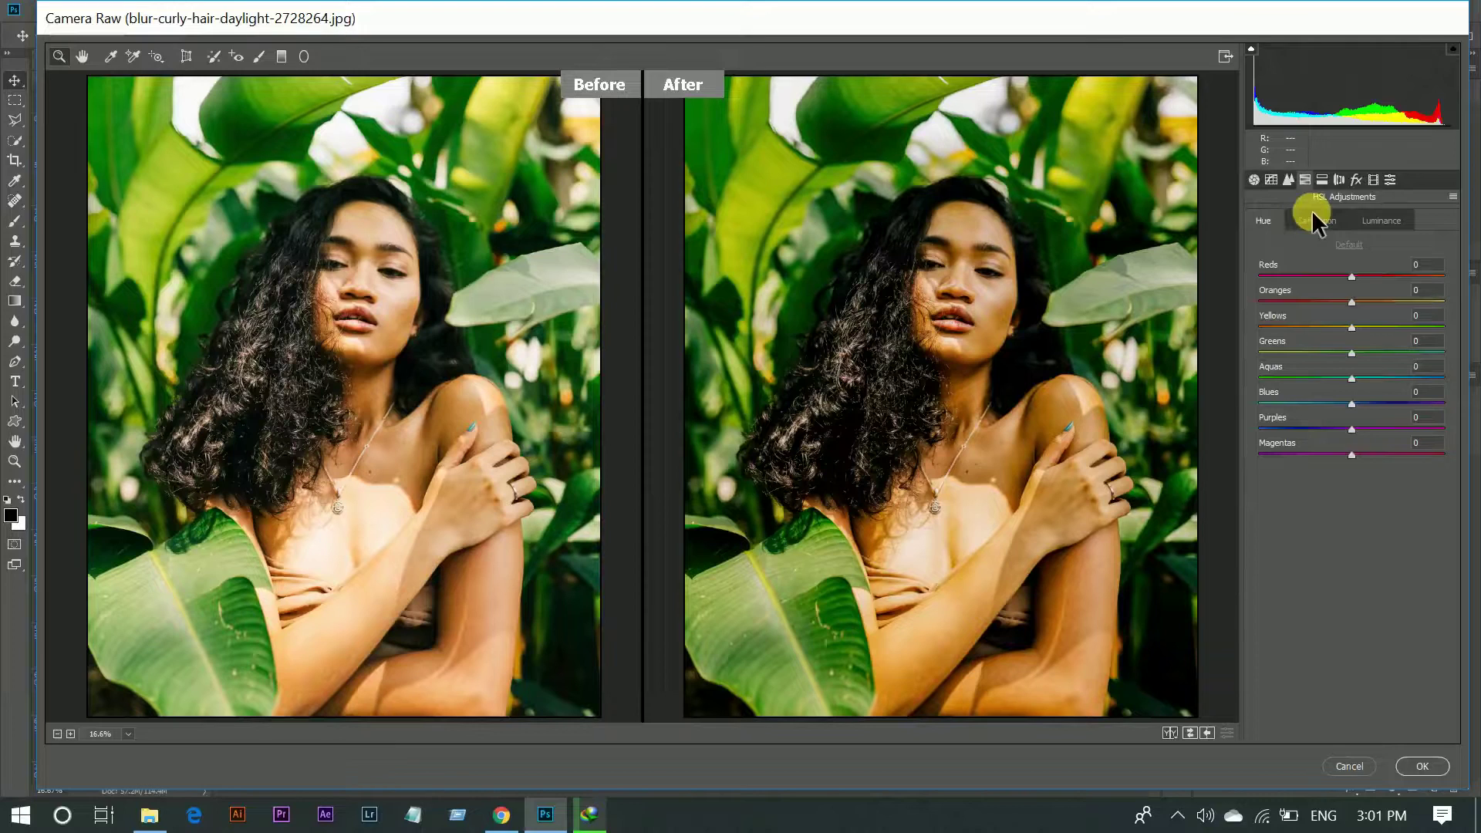
left_click(1315, 216)
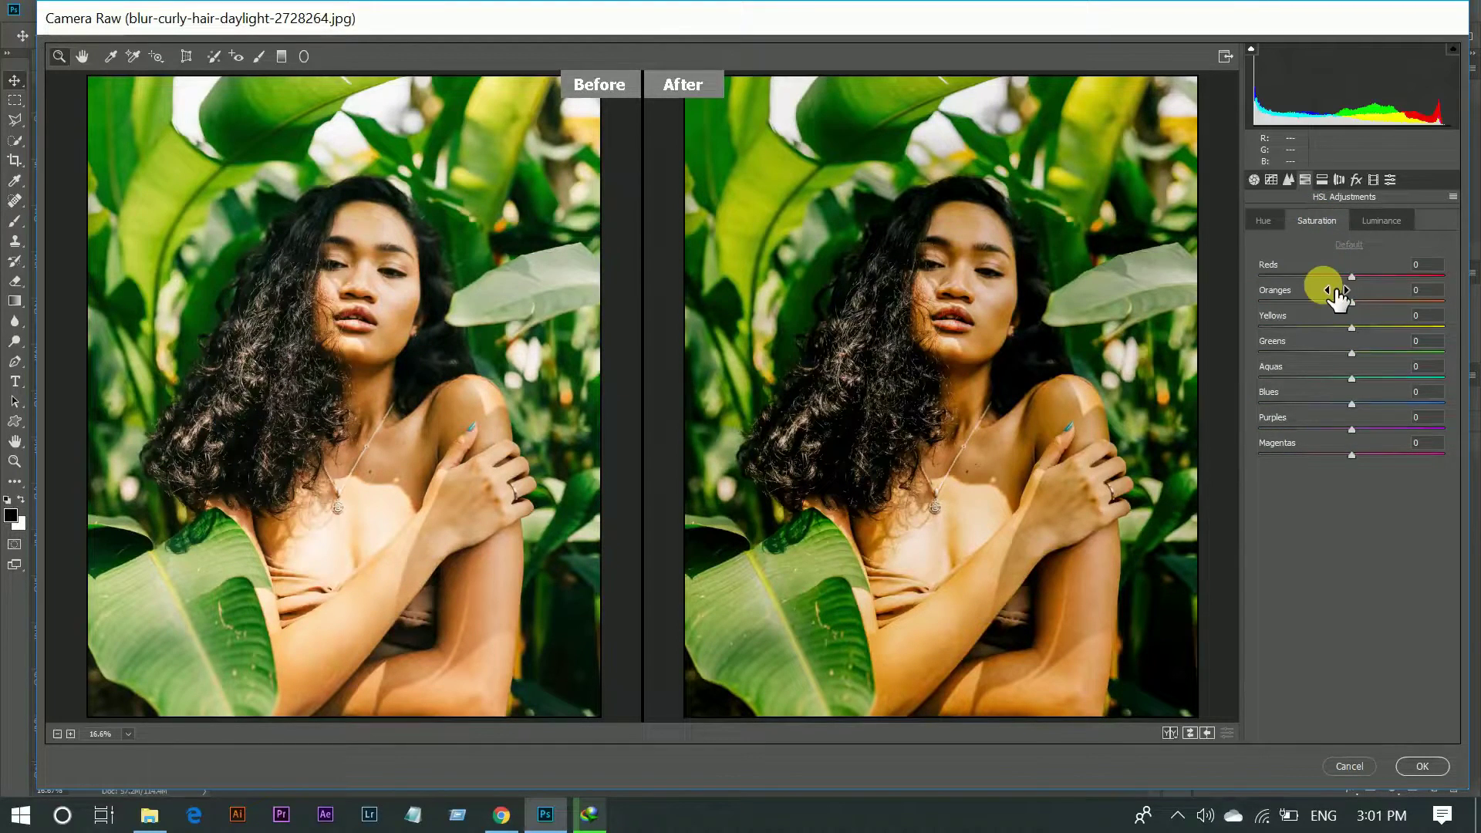
left_click(1388, 275)
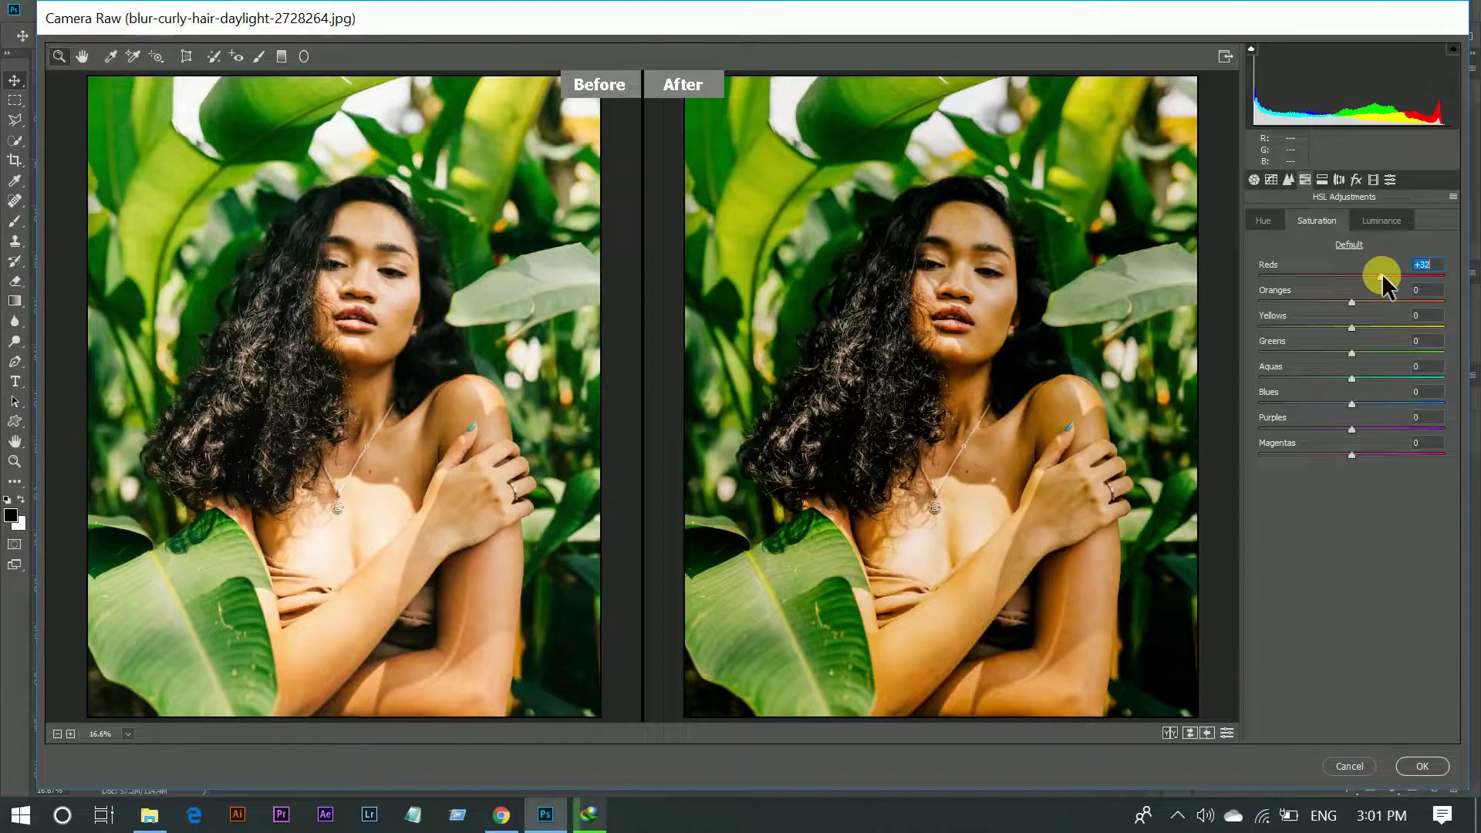
left_click_drag(1383, 275, 1378, 274)
mouse_move(1378, 276)
left_mouse_down()
mouse_move(1273, 325)
mouse_move(1309, 351)
left_mouse_up()
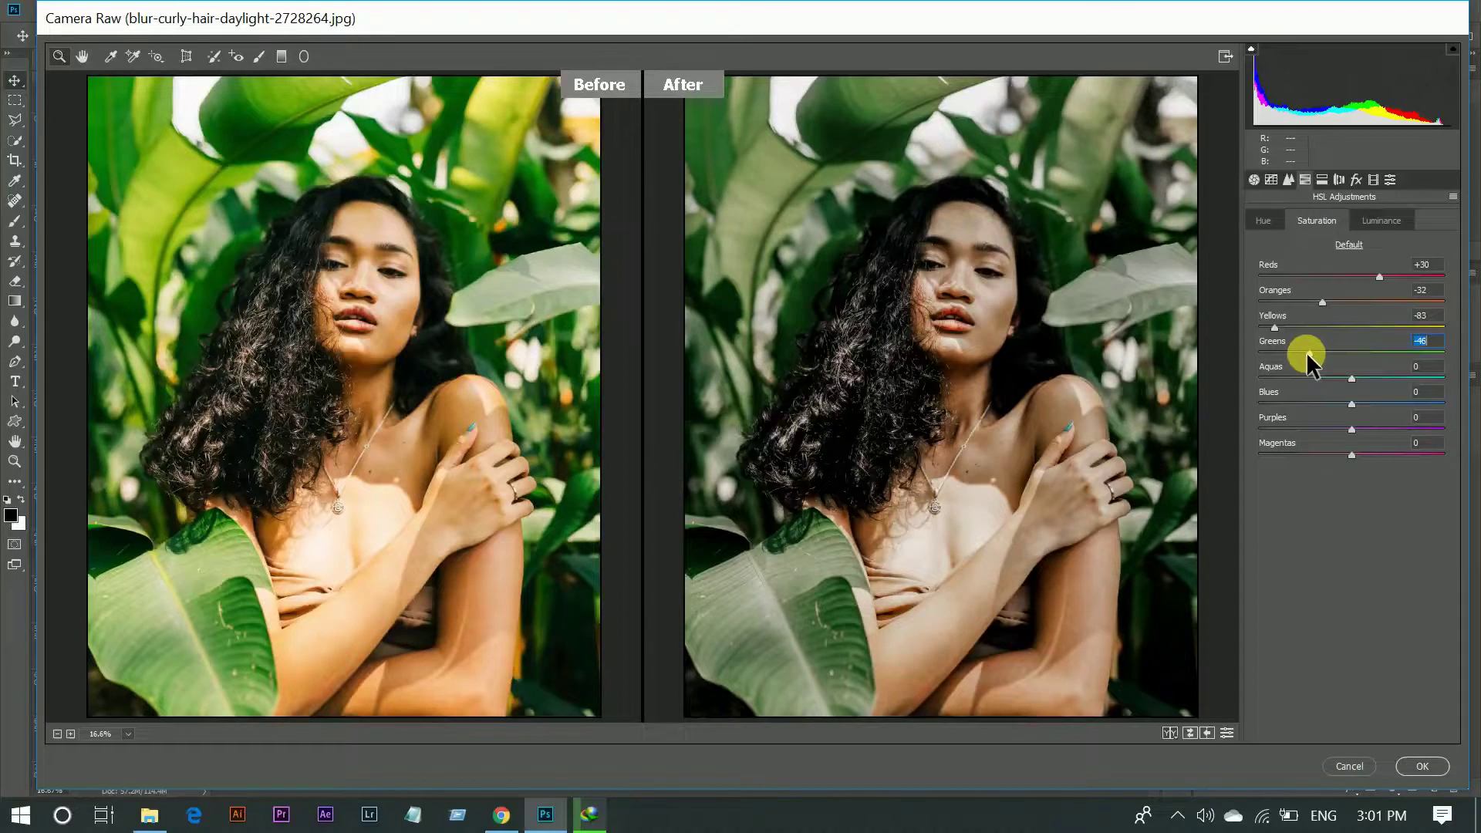
left_click_drag(1308, 352, 1310, 353)
left_click_drag(1334, 405, 1328, 405)
left_click_drag(1308, 405, 1301, 405)
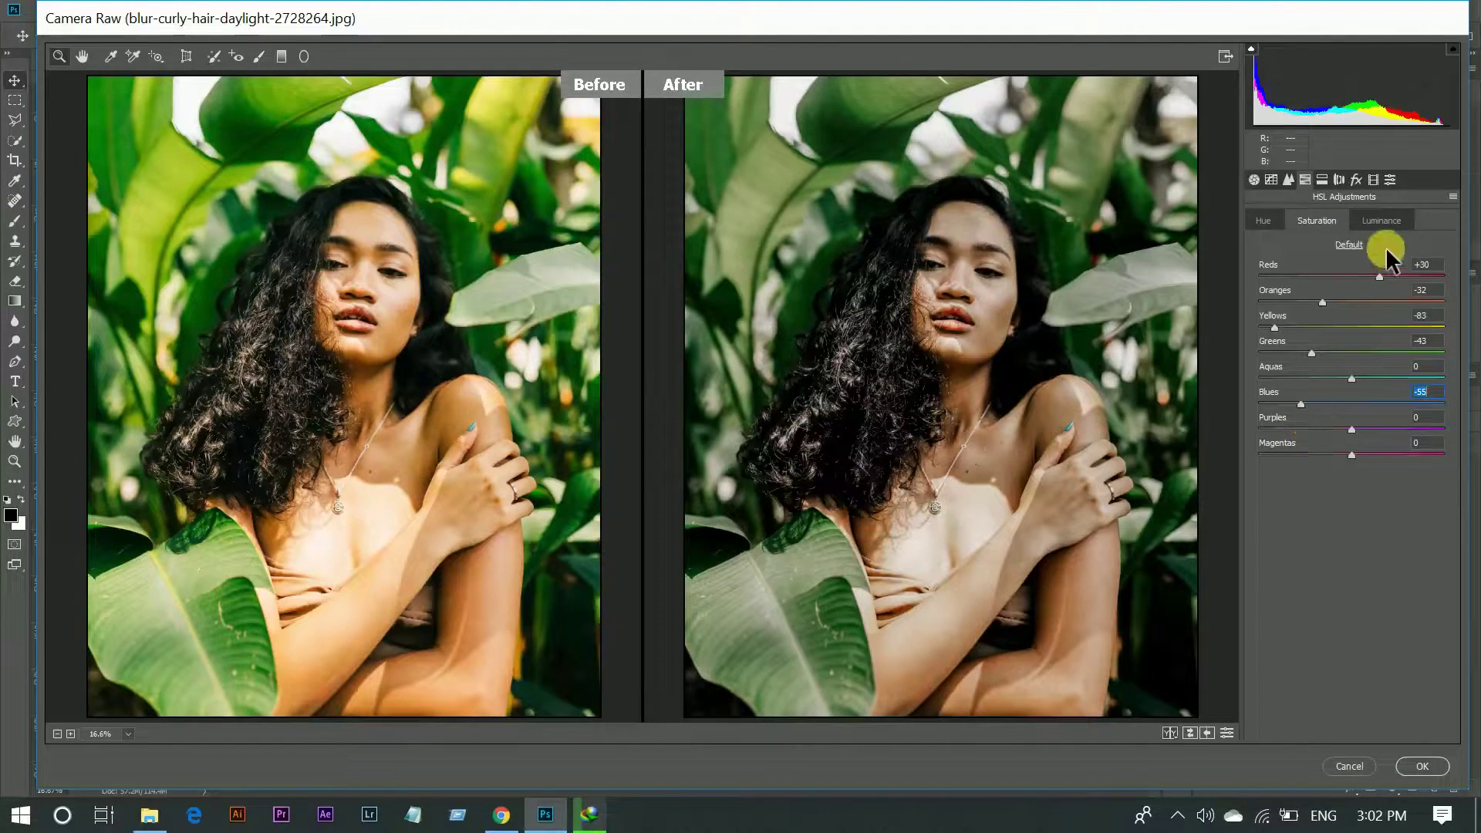
Set HSL luminance to Reds -11, Oranges -6, Yellows -6, Greens -97, Blues -8
left_click(1381, 222)
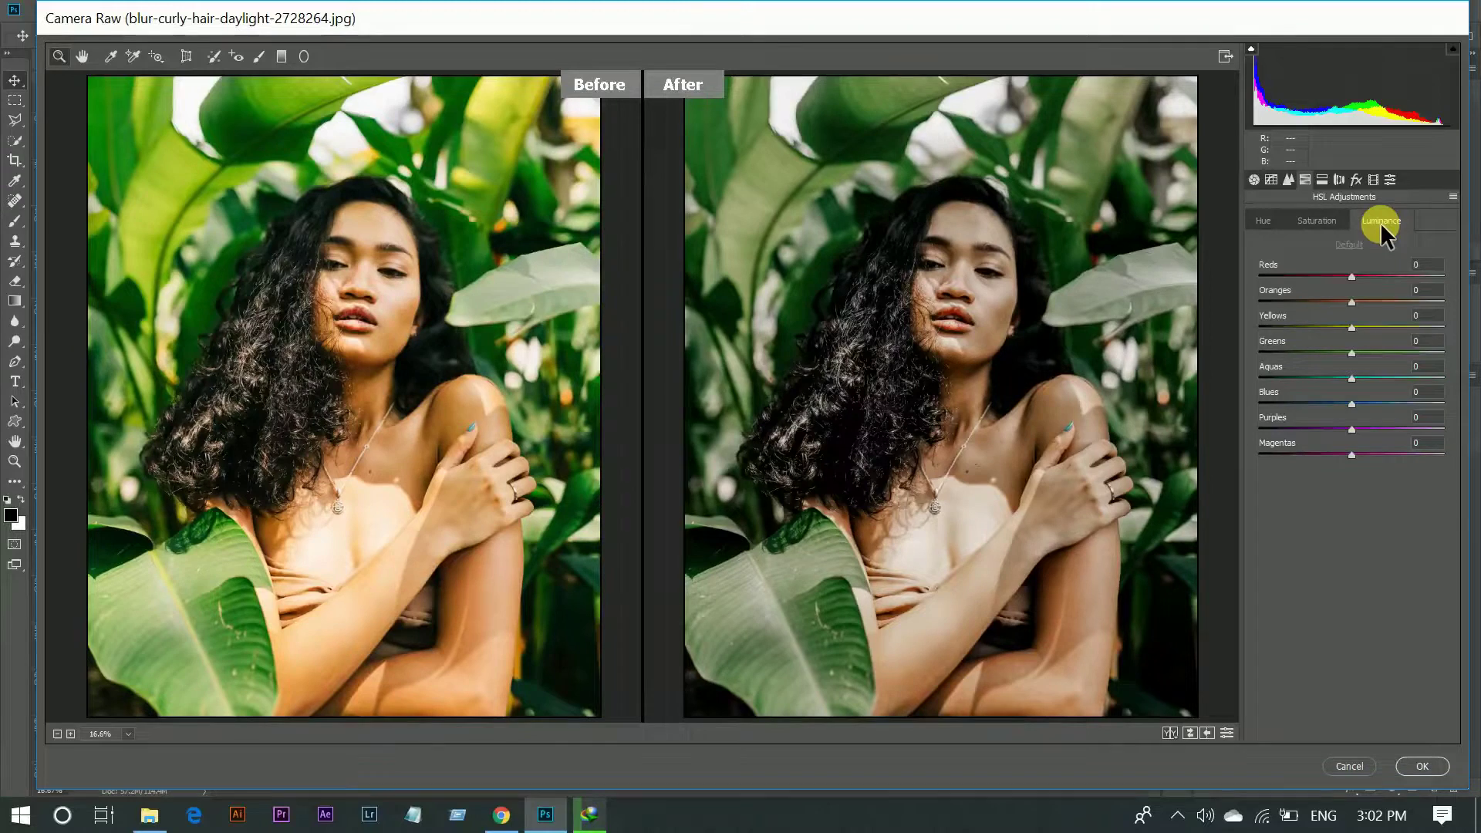
left_click(1339, 271)
left_click_drag(1339, 272, 1341, 272)
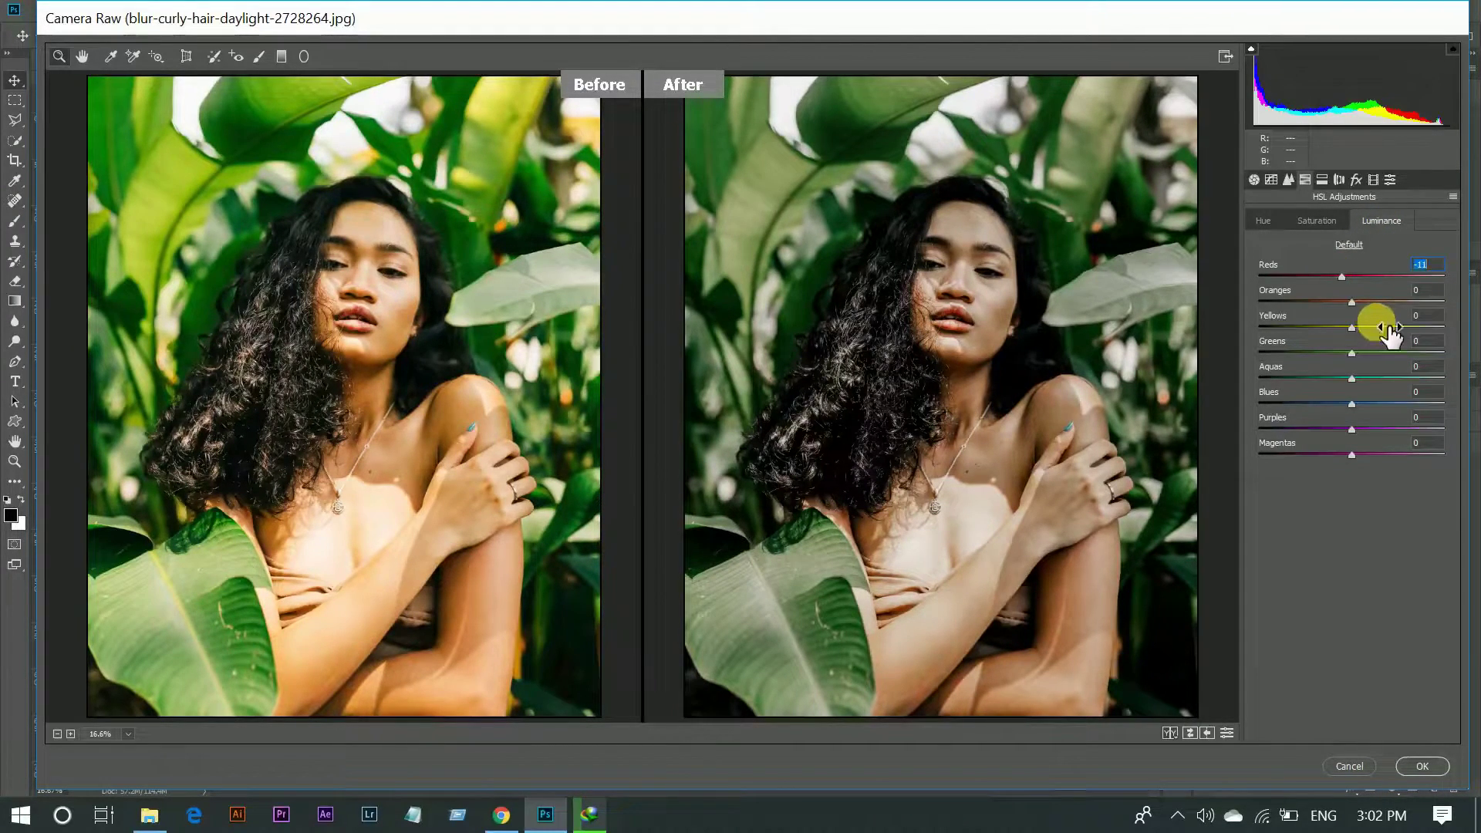
mouse_move(1344, 300)
left_mouse_down()
mouse_move(1350, 330)
mouse_move(1262, 353)
left_mouse_up()
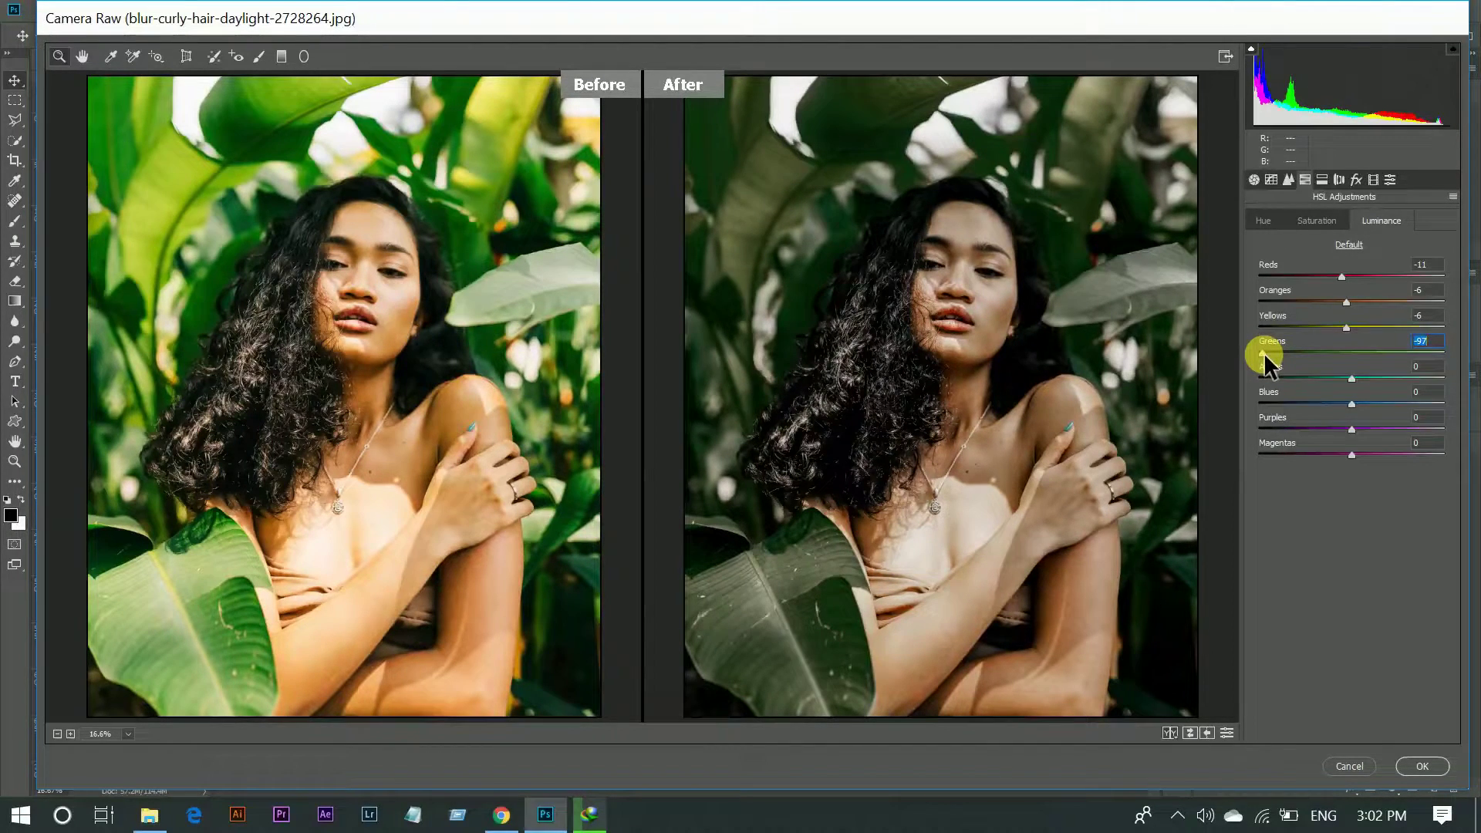
left_click(1338, 402)
left_click_drag(1339, 402, 1345, 401)
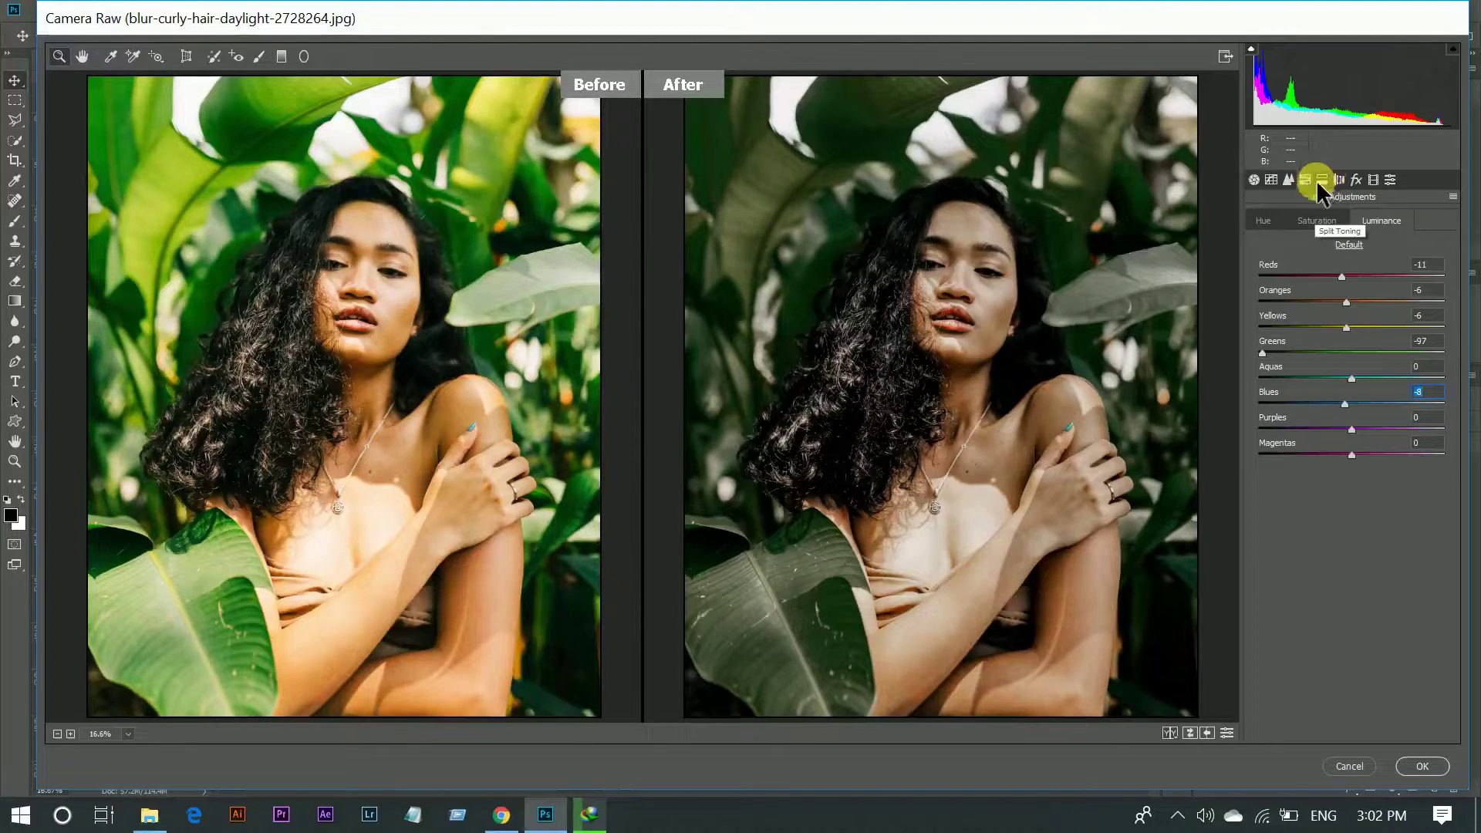
Add a post-crop vignette with Amount -14 in the Effects panel
left_click(1355, 179)
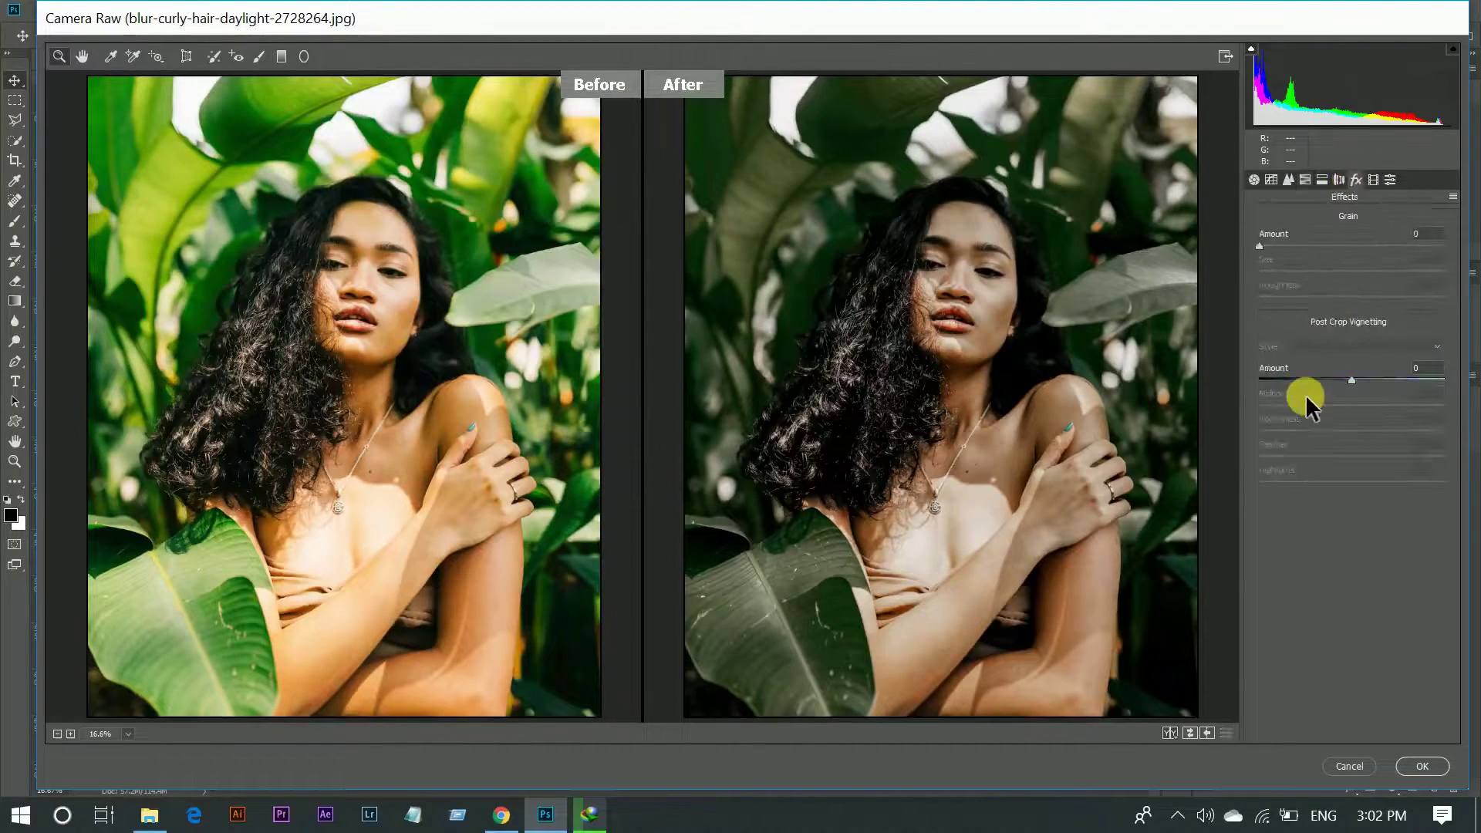
left_click_drag(1336, 378, 1341, 378)
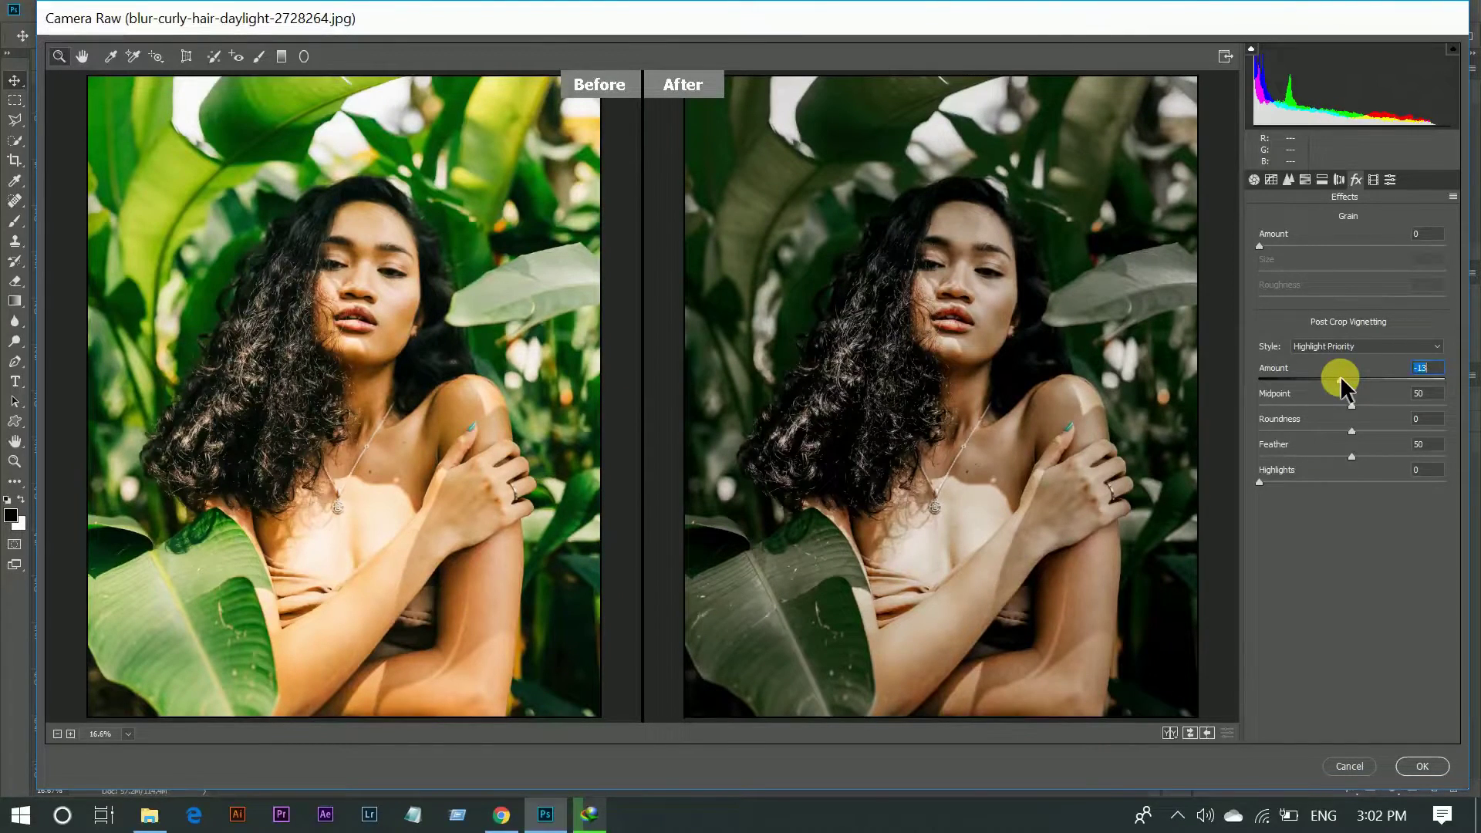
left_click_drag(1340, 376, 1338, 376)
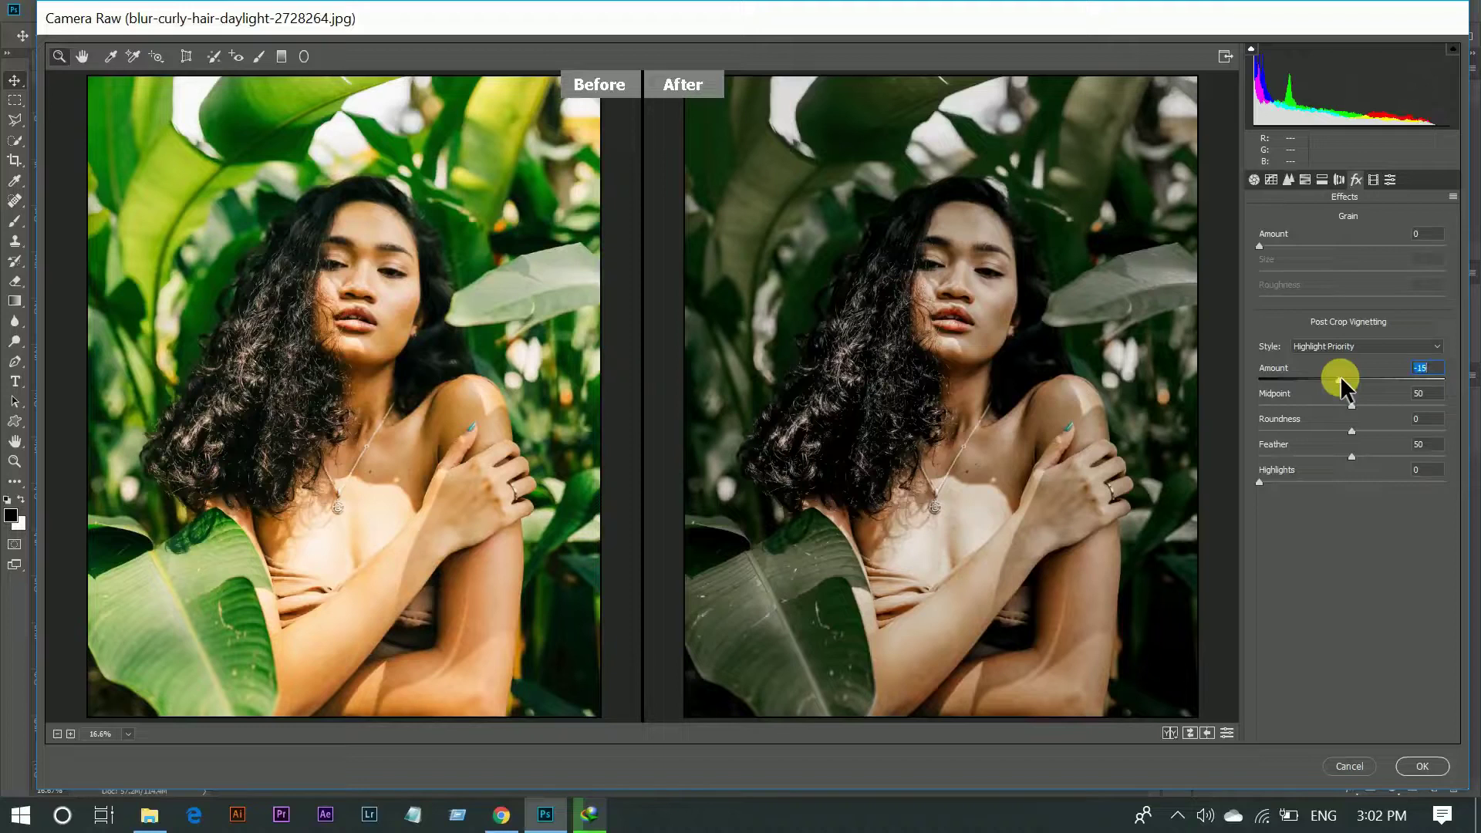
left_click(1372, 181)
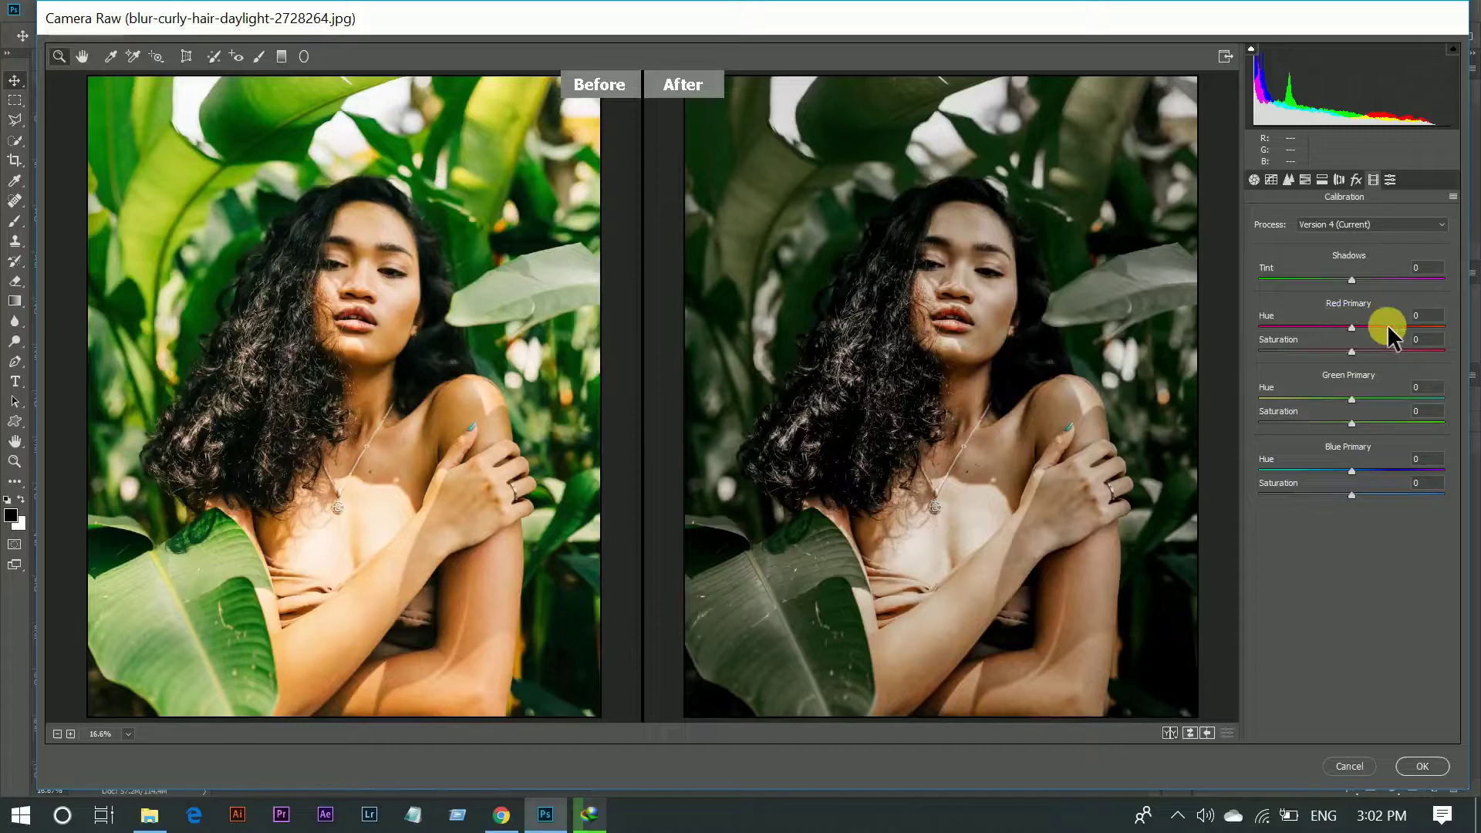
Set calibration Red primary Hue +40, Saturation +3 and Green primary Hue +33, Saturation -33
left_click(1387, 326)
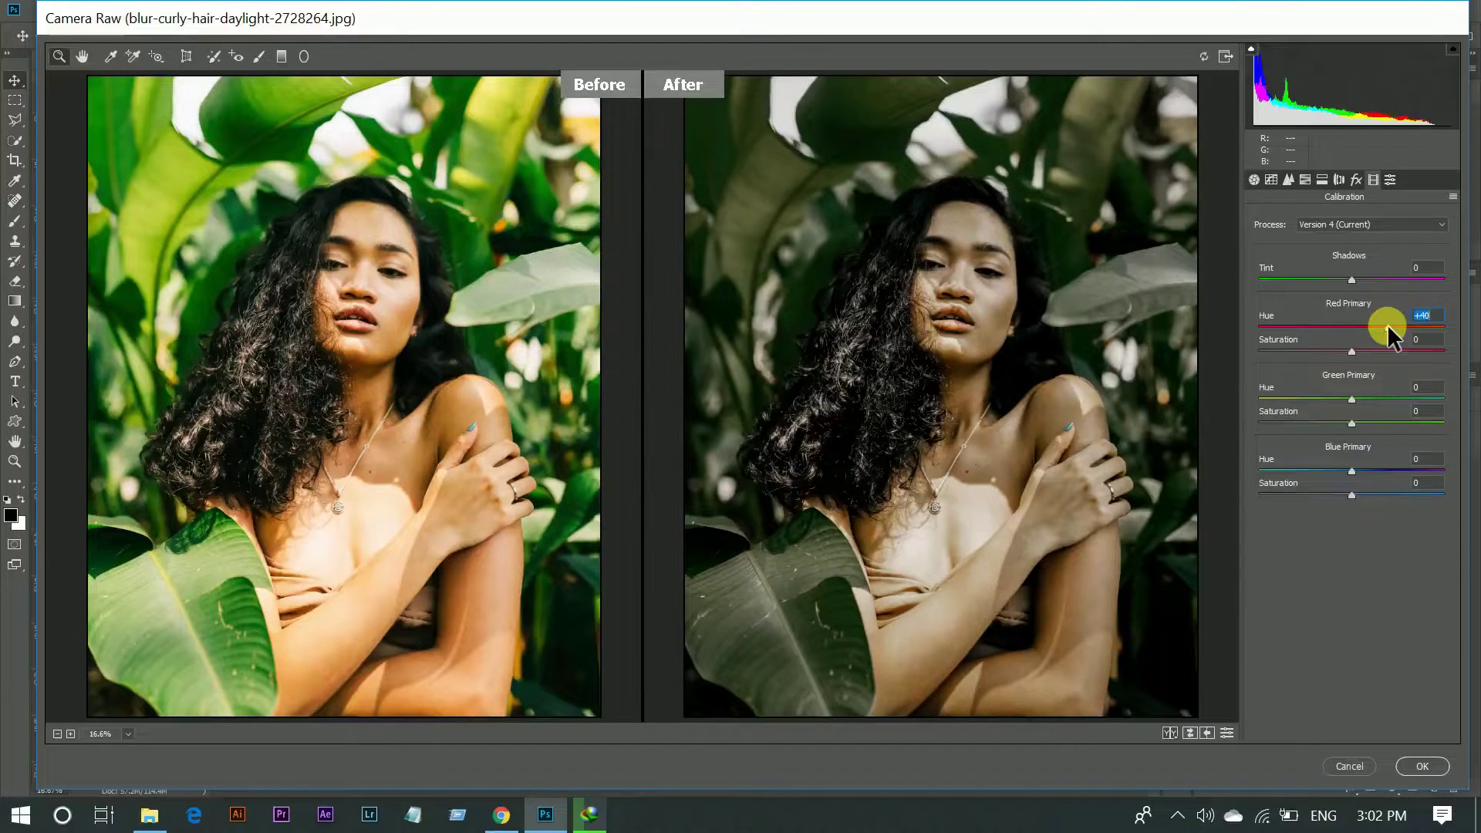
left_click_drag(1354, 351, 1354, 351)
mouse_move(1388, 398)
left_mouse_down()
mouse_move(1299, 421)
mouse_move(1321, 422)
left_mouse_up()
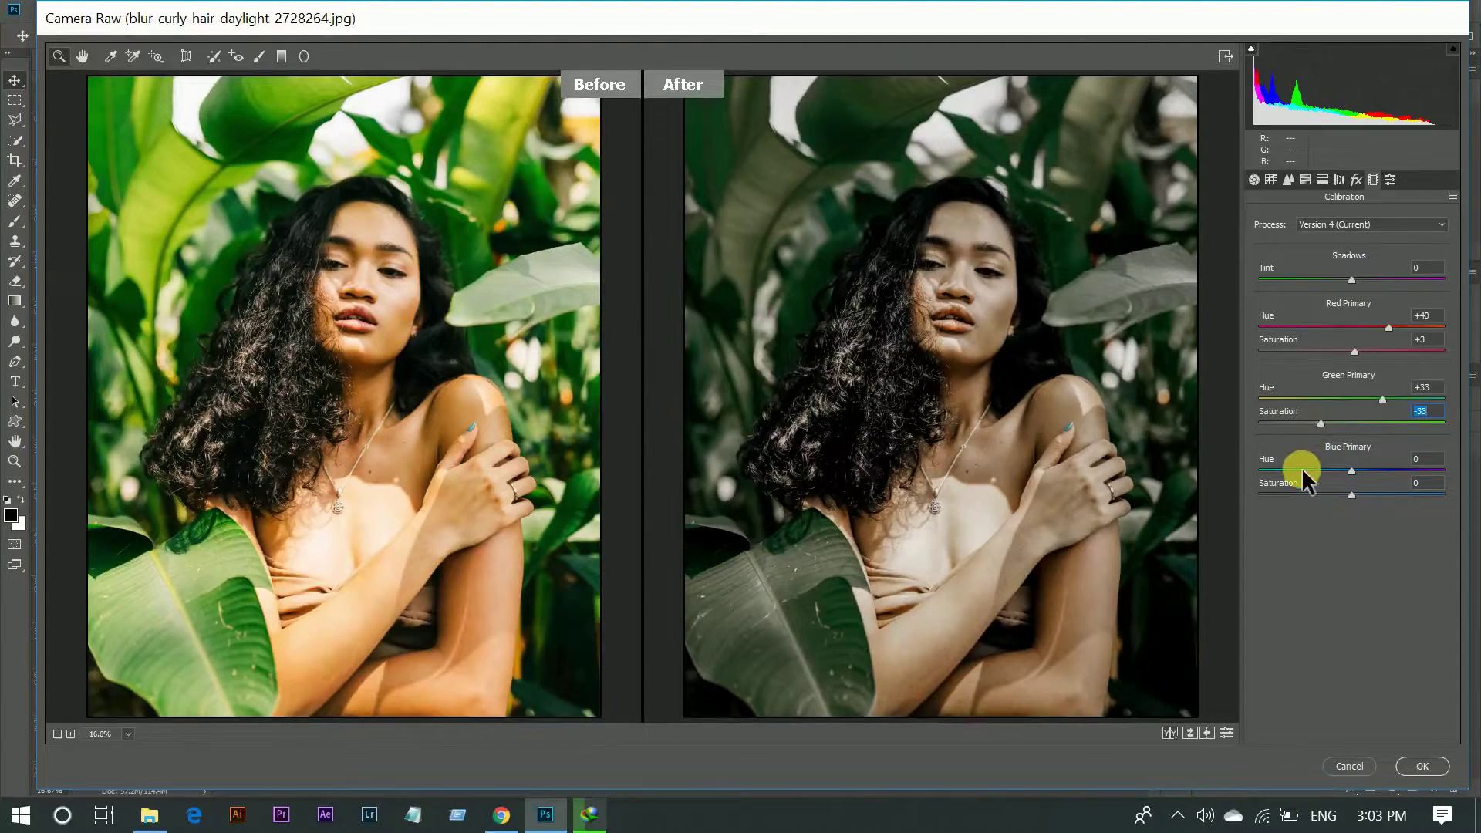
Set calibration Blue primary Hue -47 and Saturation -47
left_click_drag(1302, 468, 1311, 469)
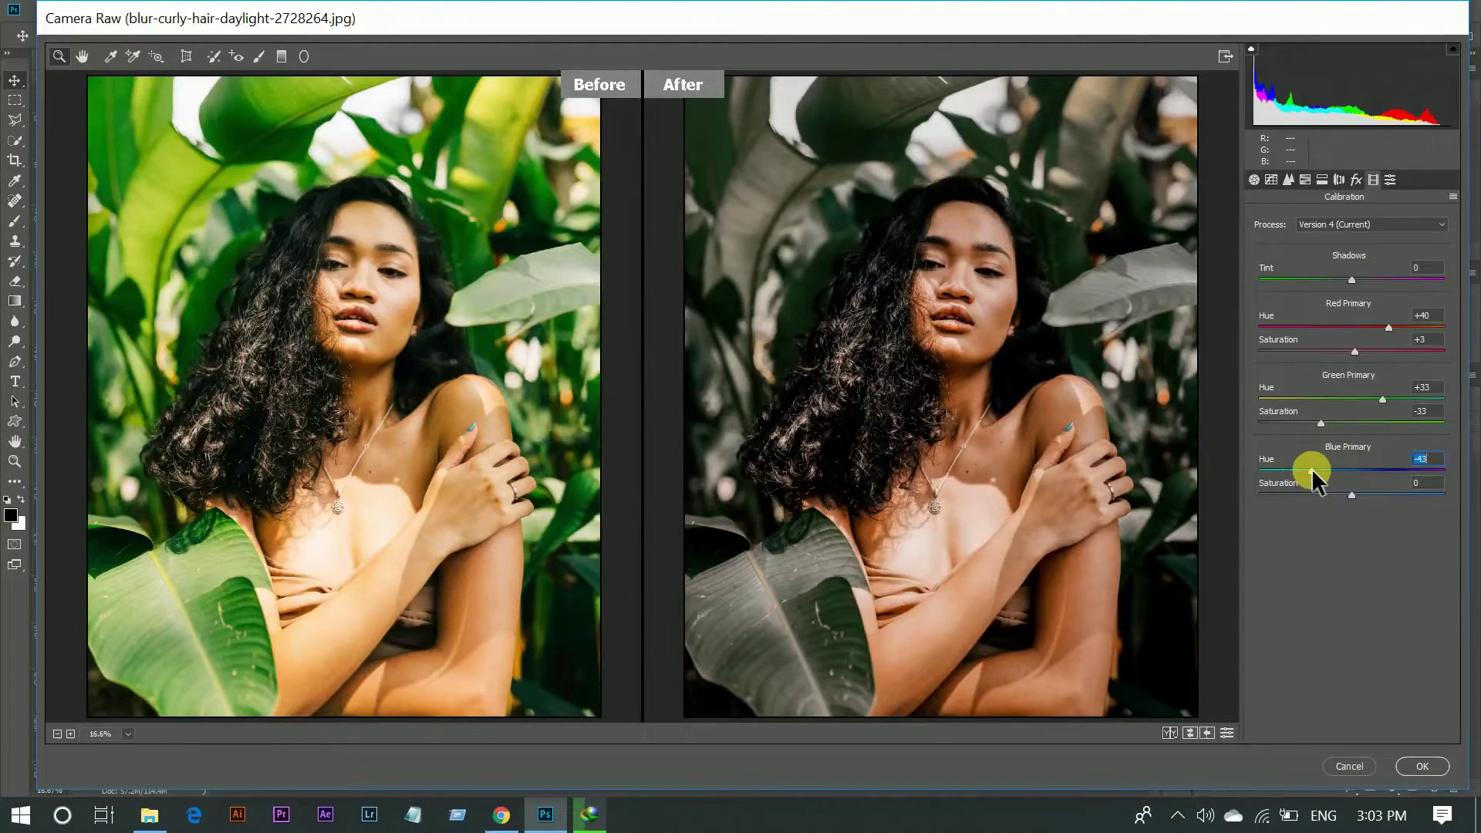
left_click_drag(1308, 469, 1308, 469)
left_click(1307, 494)
left_click_drag(1307, 494, 1299, 492)
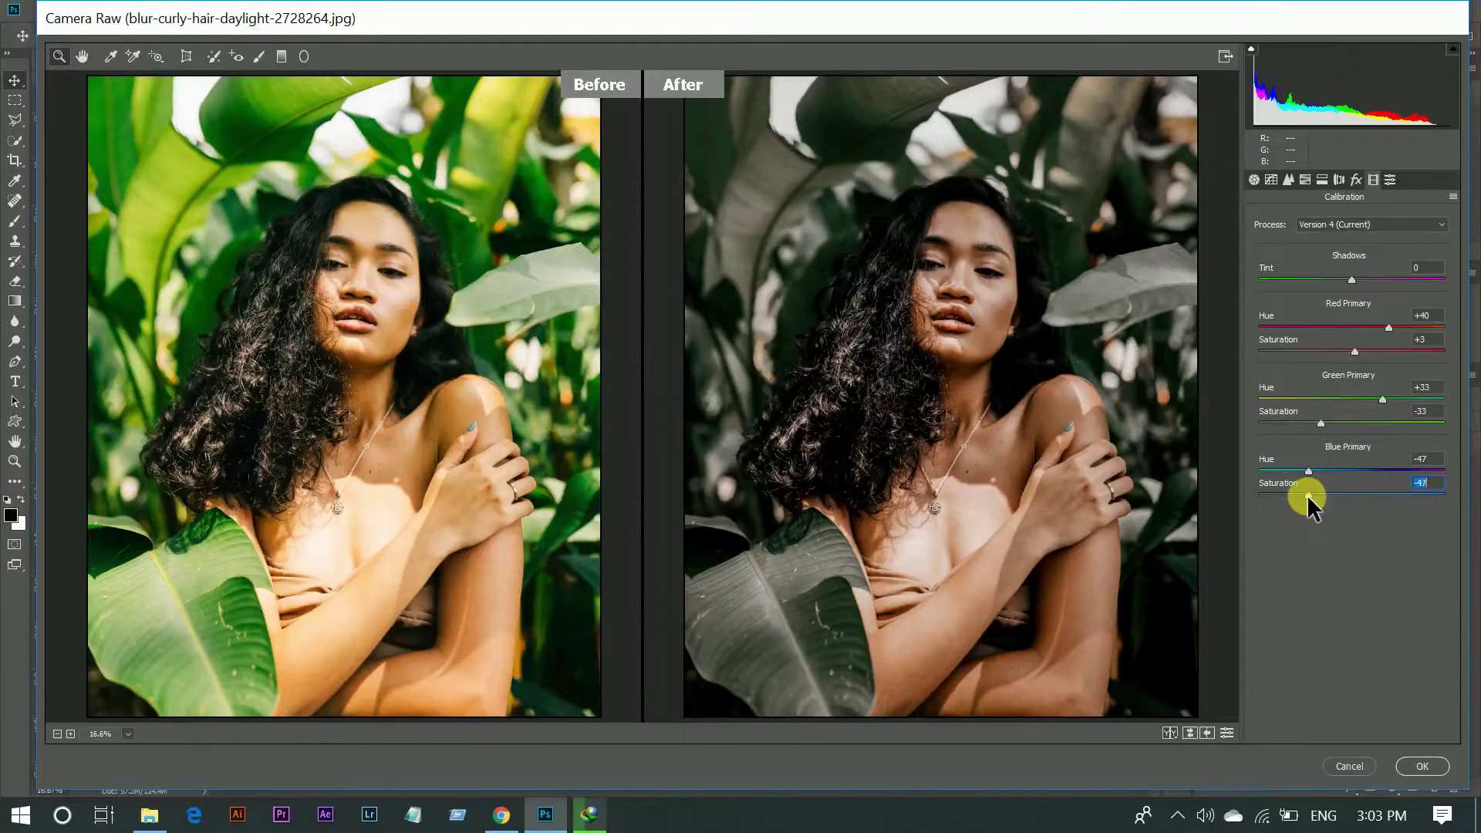
left_click_drag(1307, 493, 1305, 494)
left_click(1270, 179)
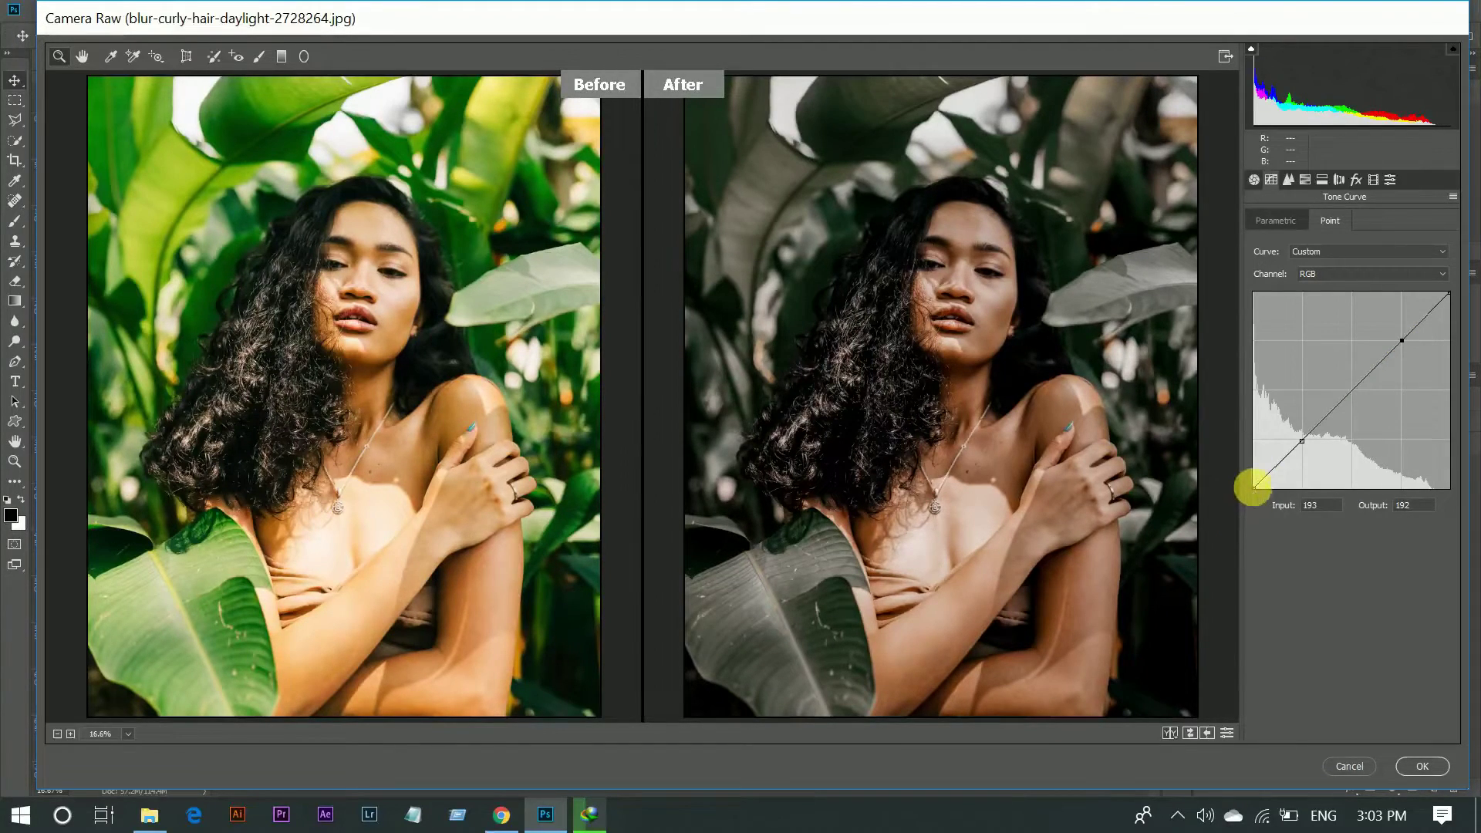
Lift the point curve's black point to output 32 and commit the Camera Raw filter
mouse_move(1256, 487)
left_mouse_down()
mouse_move(1252, 469)
mouse_move(1260, 479)
left_mouse_up()
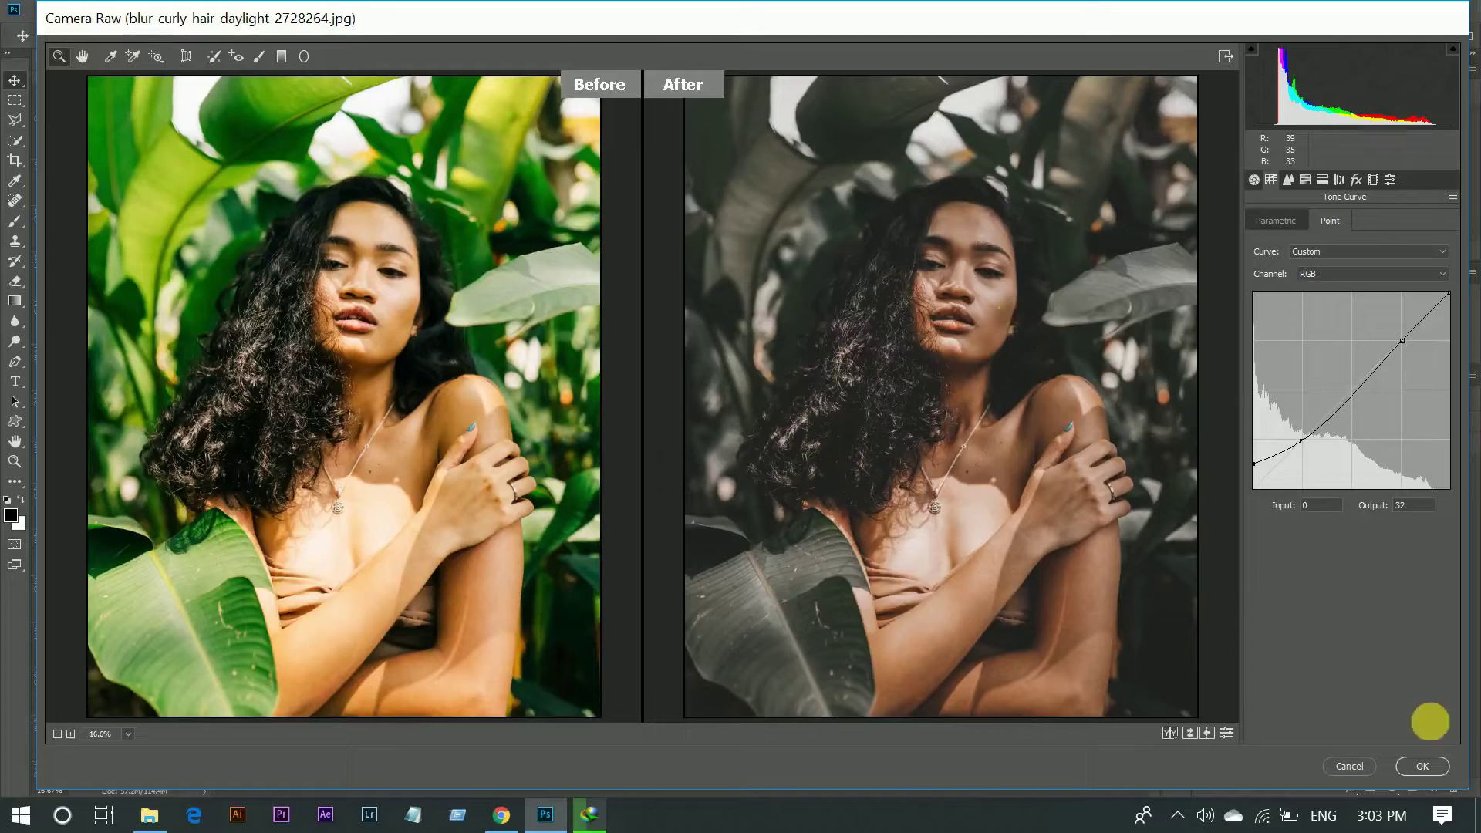
left_click(1424, 766)
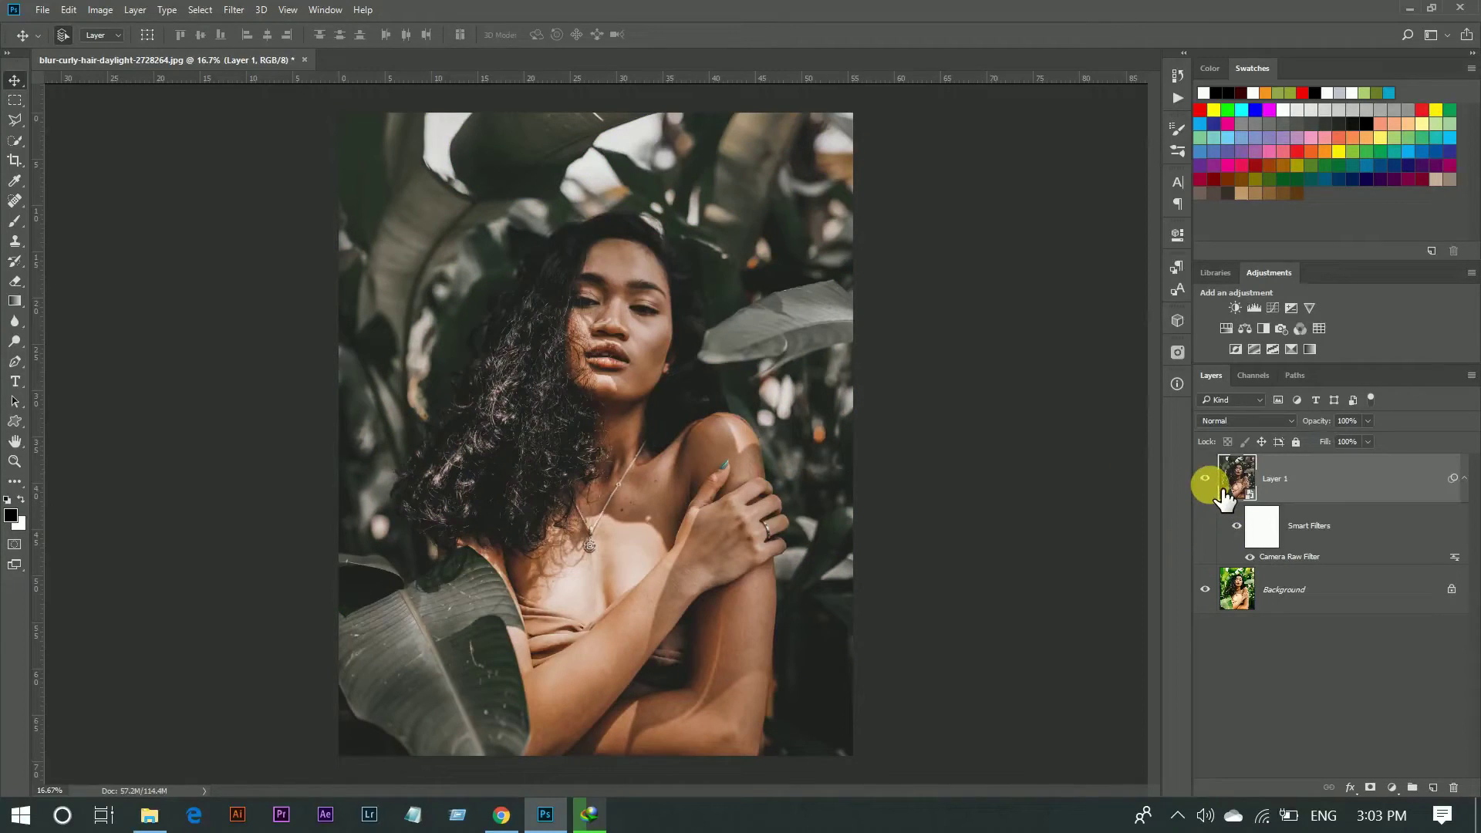
left_click(1205, 480)
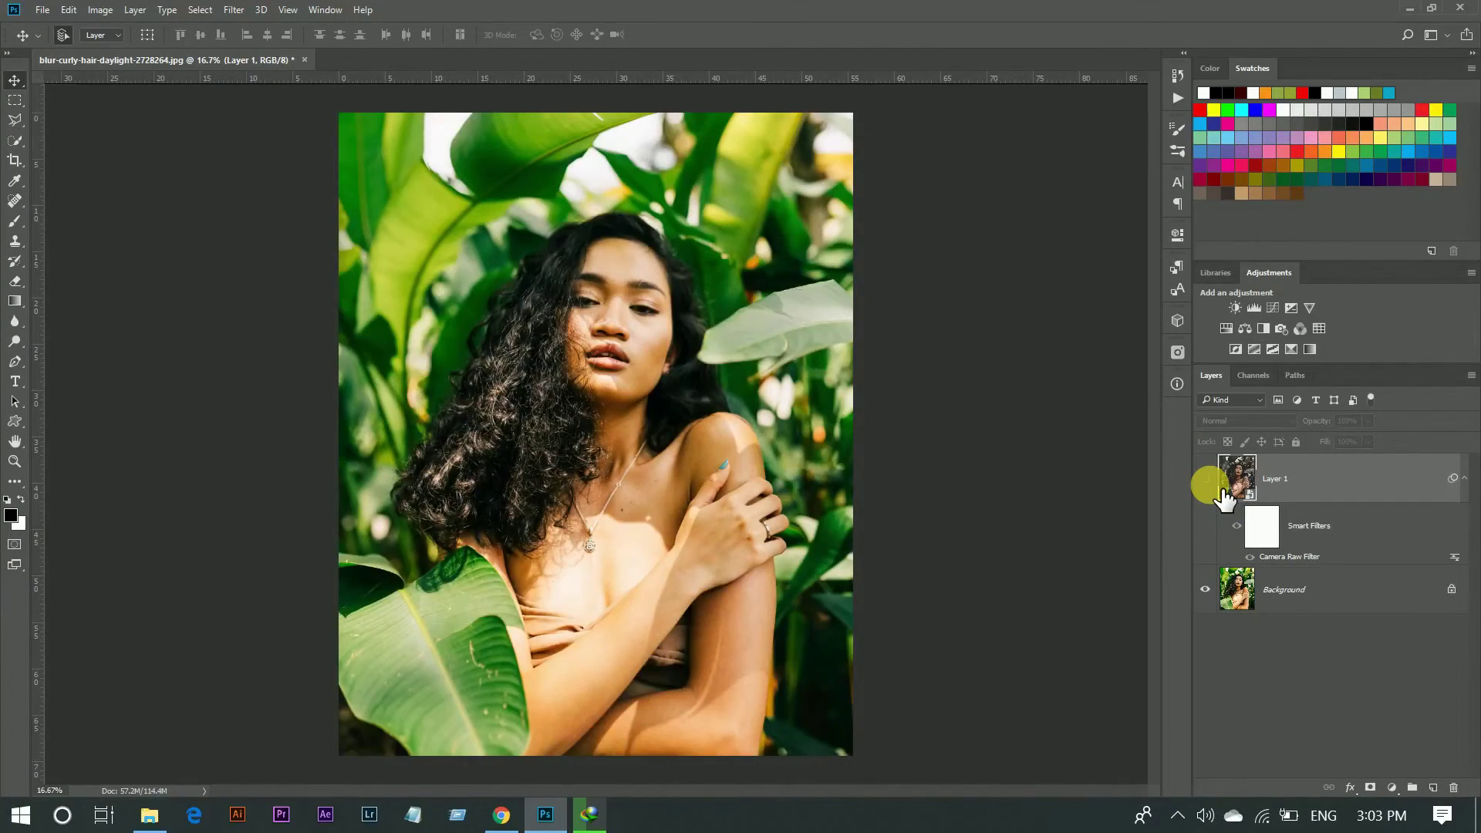
left_click(1205, 479)
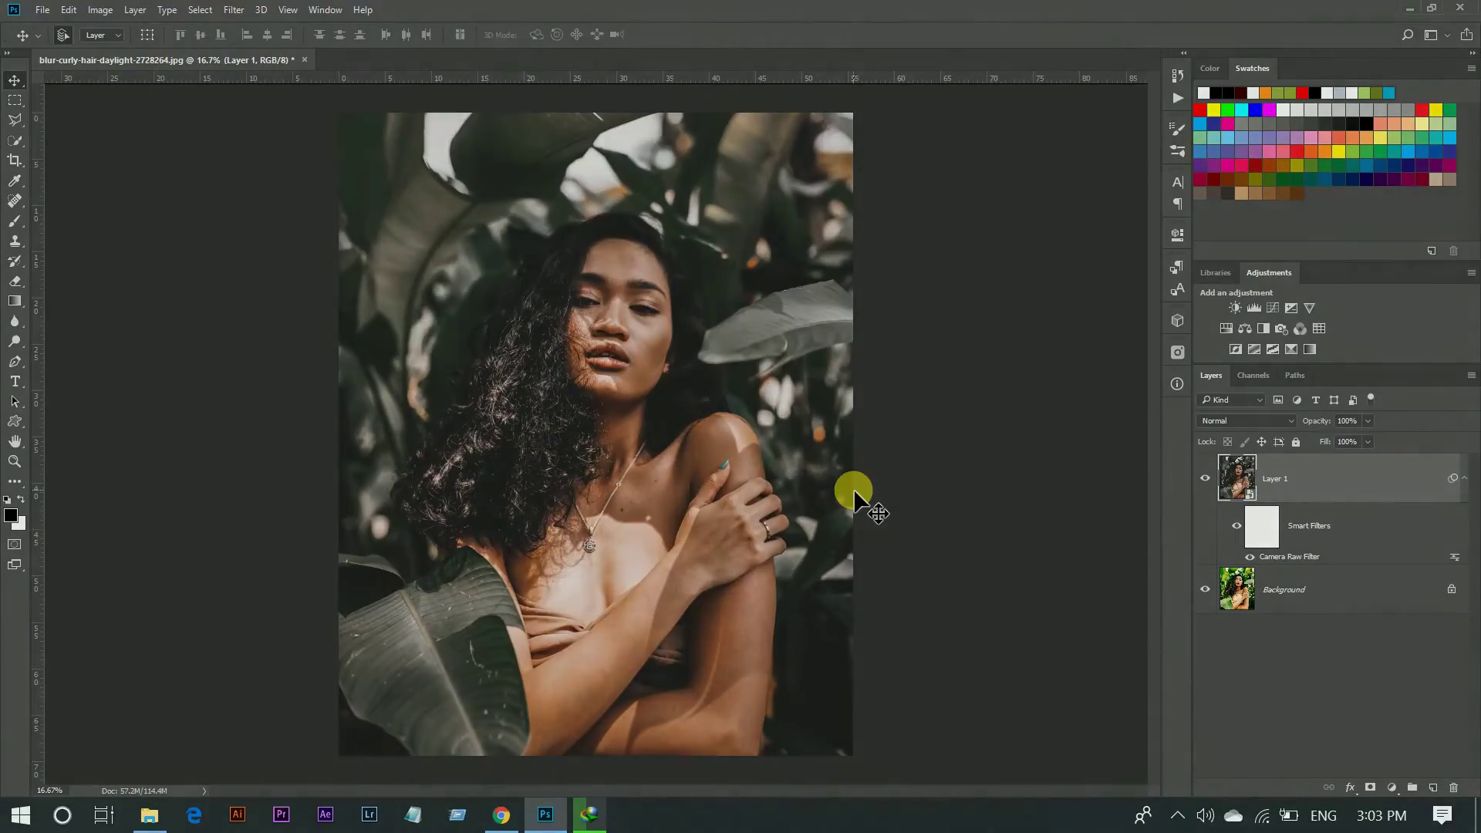